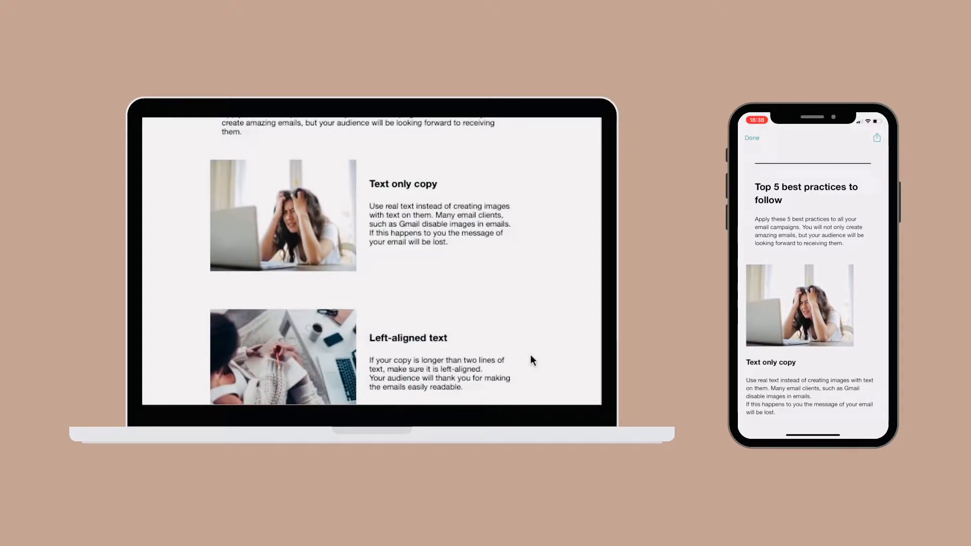
Review the sample email's best-practice sections on desktop and mobile, from Text only copy to Mobile-friendly.
scroll(530, 354, "down", 4)
scroll(530, 360, "down", 3)
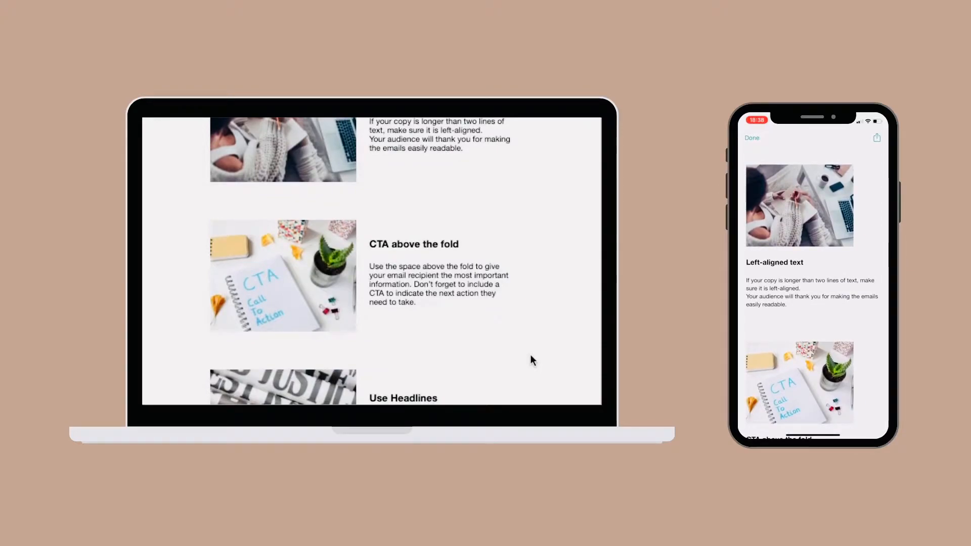
scroll(532, 360, "down", 3)
scroll(532, 360, "down", 1)
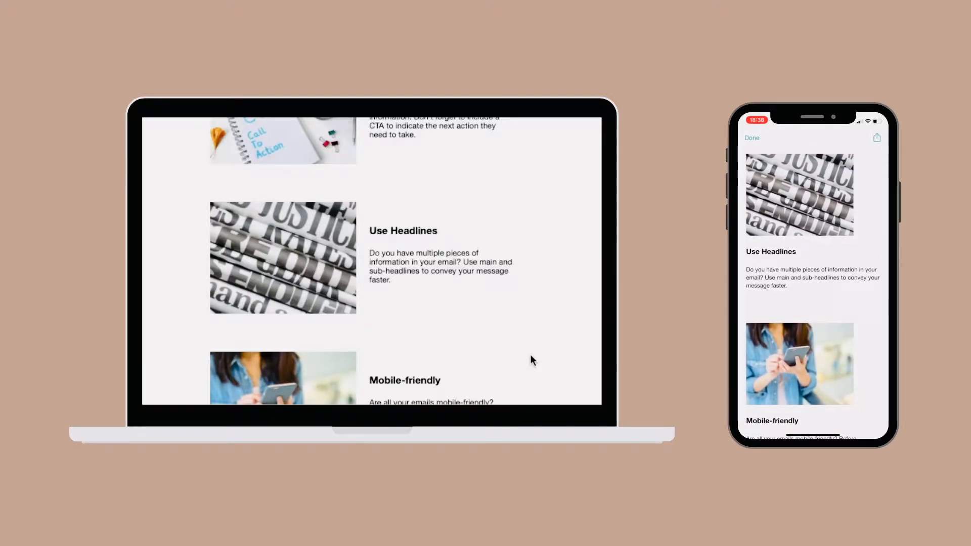
scroll(531, 359, "down", 3)
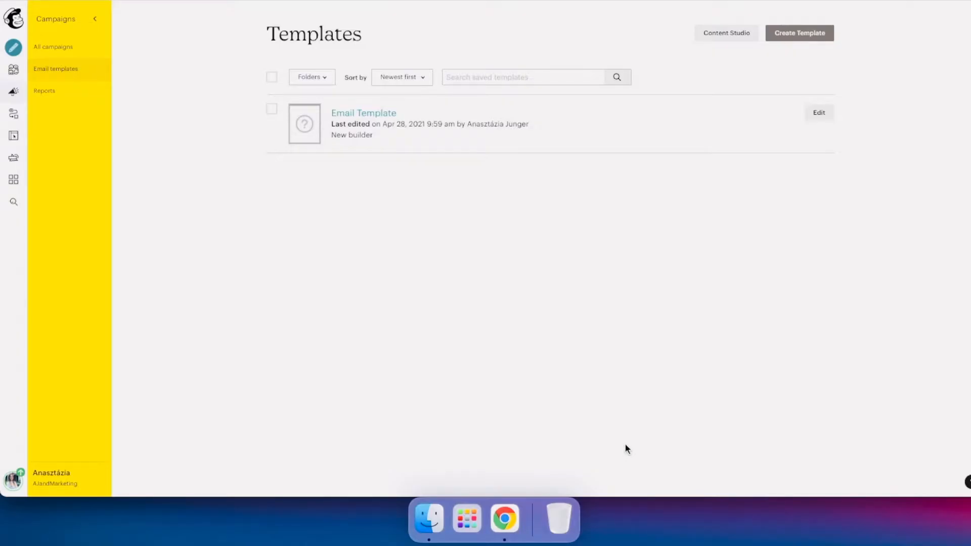
Create a new email template from the Gallery starting design and name it "Basic email template".
left_click(785, 37)
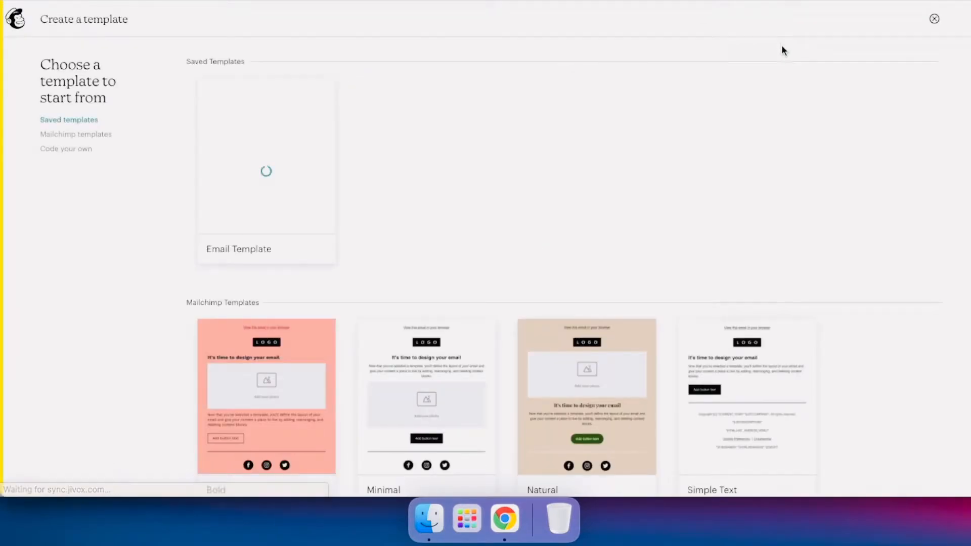
scroll(629, 193, "down", 7)
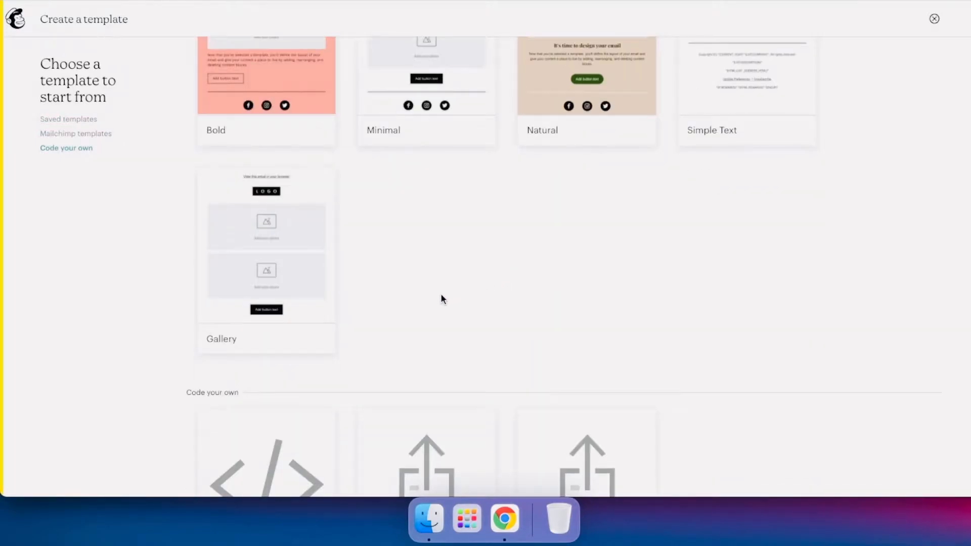
left_click(270, 261)
type("basic")
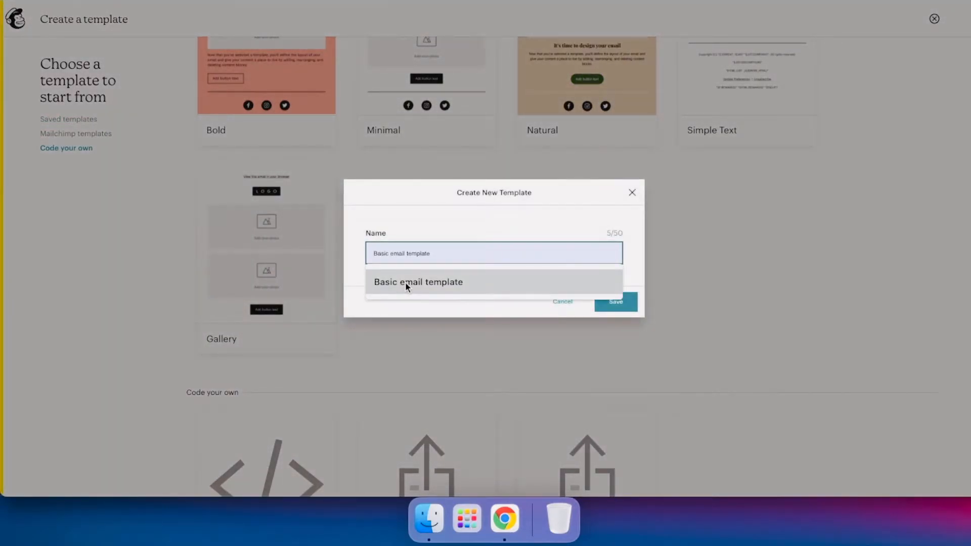
left_click(405, 281)
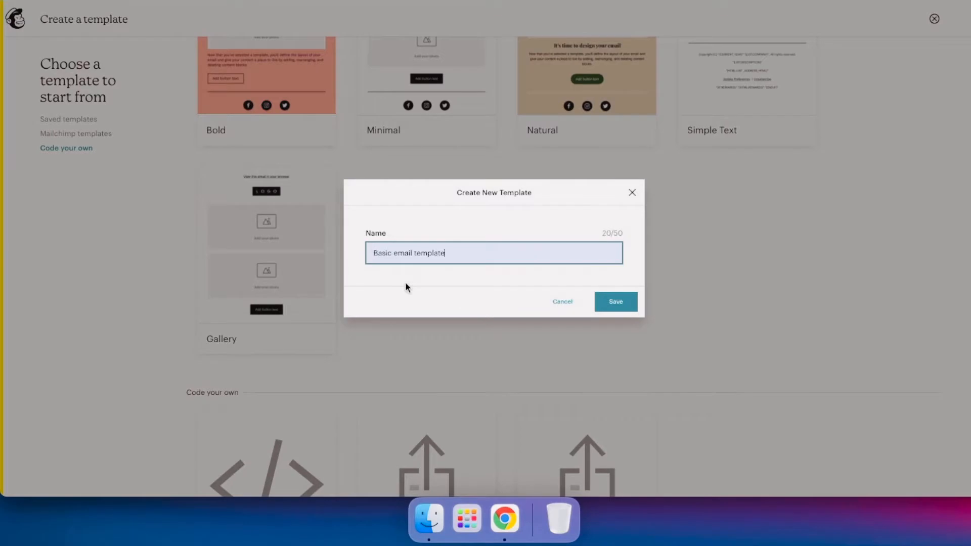
left_click(620, 307)
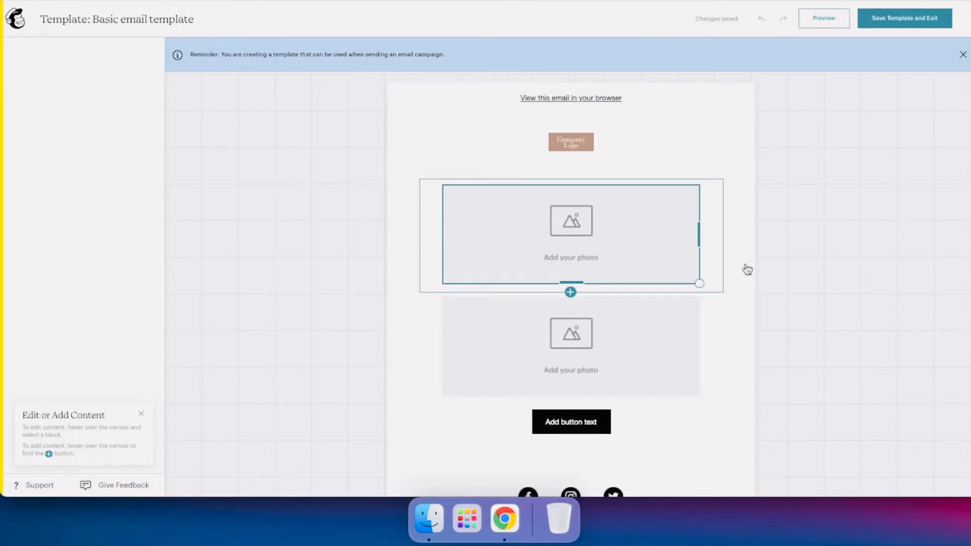
Delete the upper photo block and add a heading block and a paragraph block below the remaining photo.
left_click(687, 233)
left_click(738, 241)
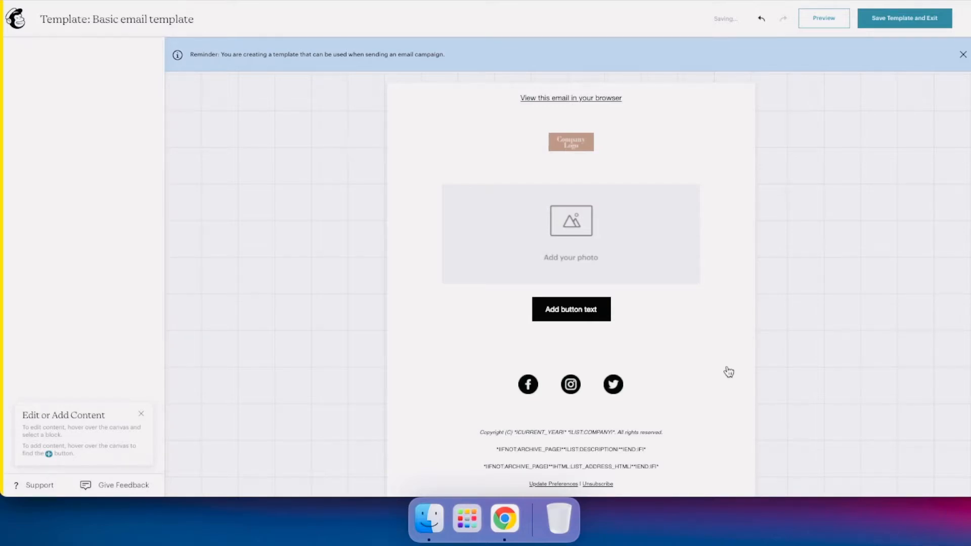
left_click(571, 292)
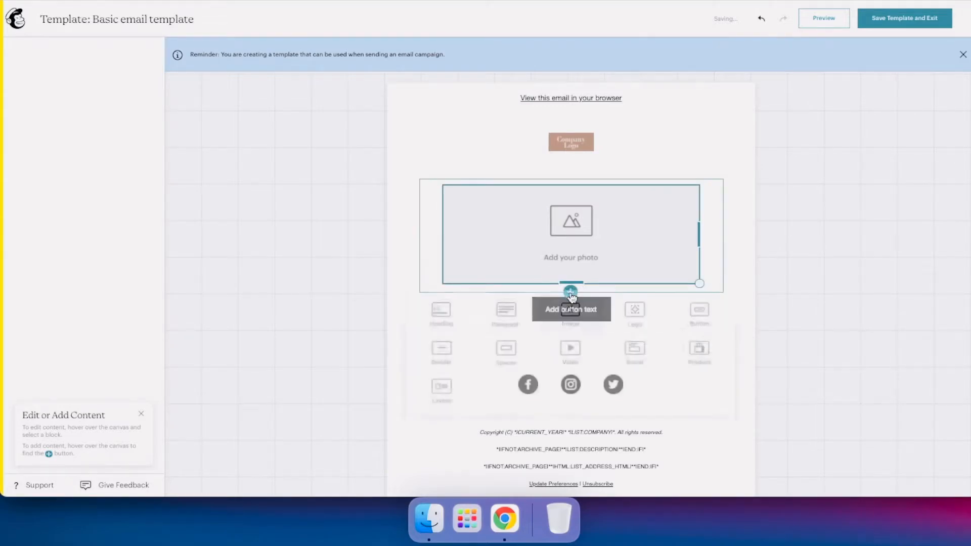
left_click(447, 322)
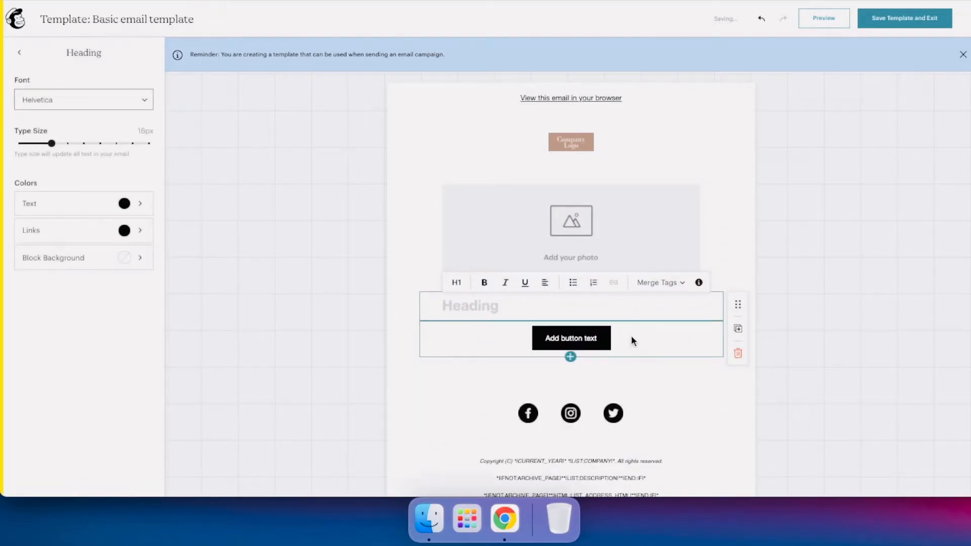
left_click(570, 321)
left_click(507, 354)
left_click(727, 292)
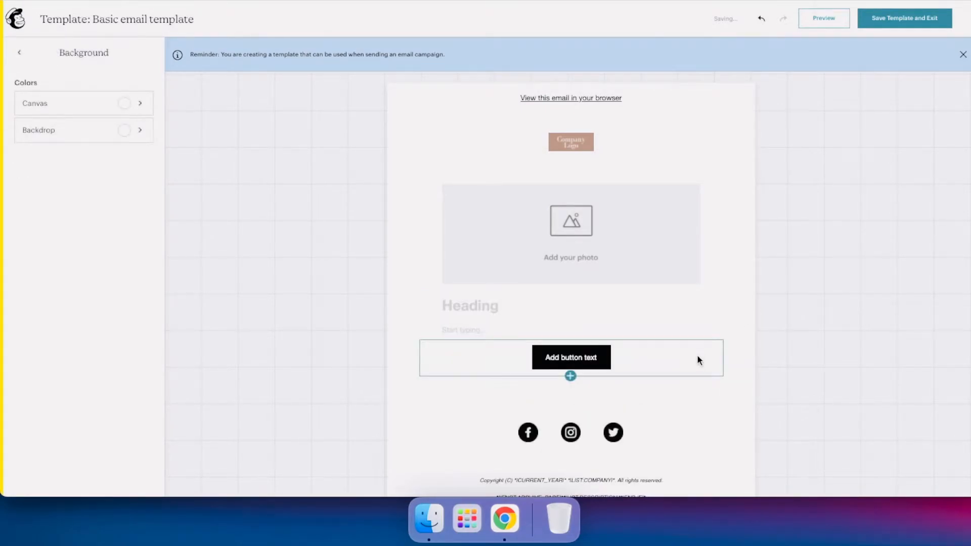
Align the "Add button text" button to the left of its block.
left_click(697, 354)
left_click(50, 195)
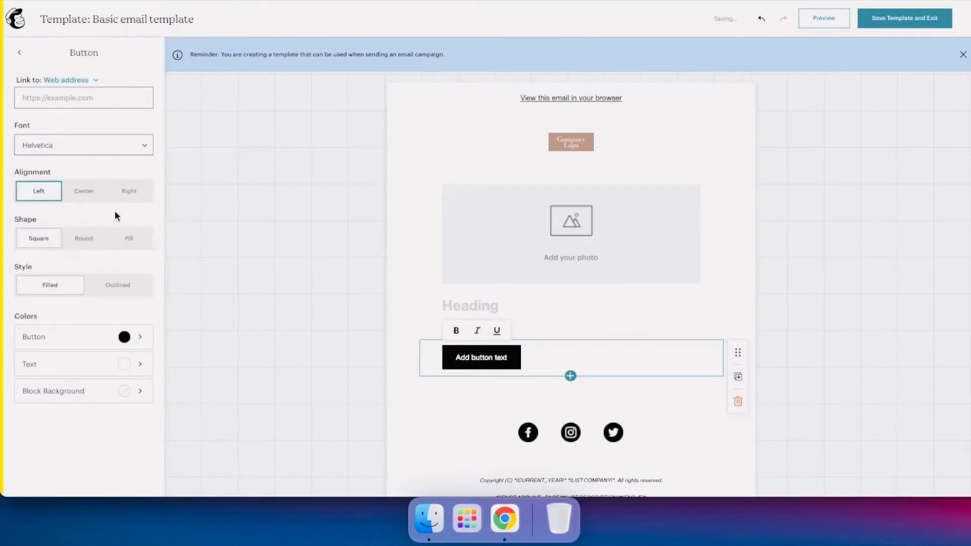
left_click(746, 295)
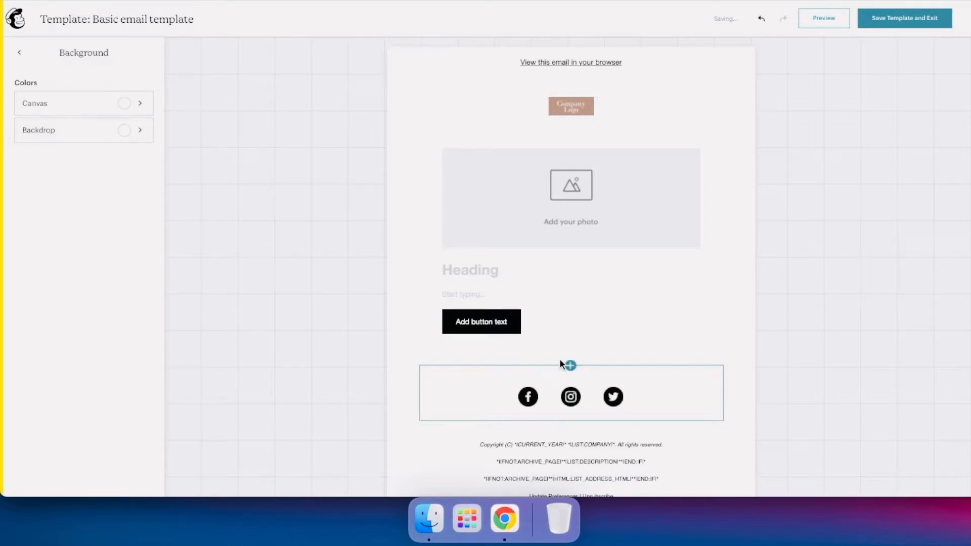
Add a divider above the social icons, followed by a heading block and a paragraph block.
left_click(567, 364)
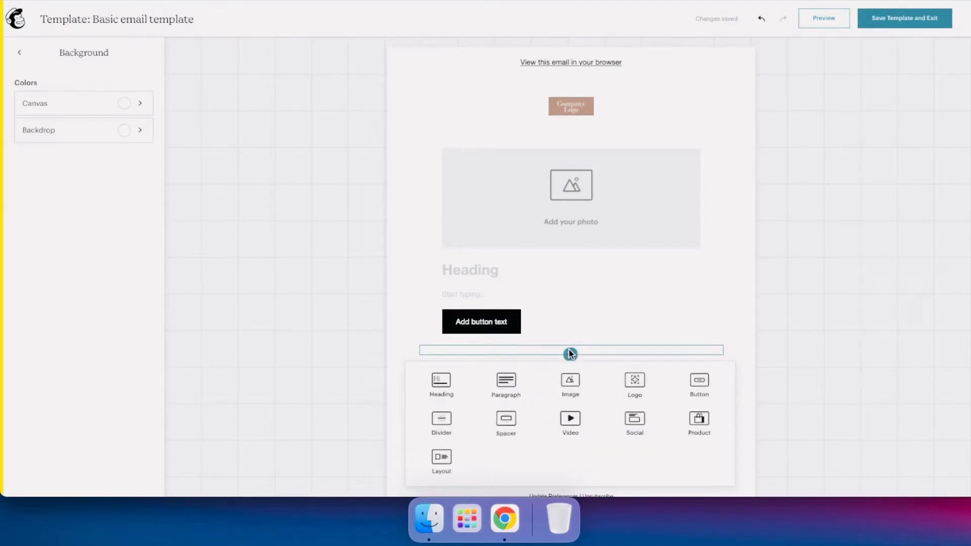
left_click(441, 418)
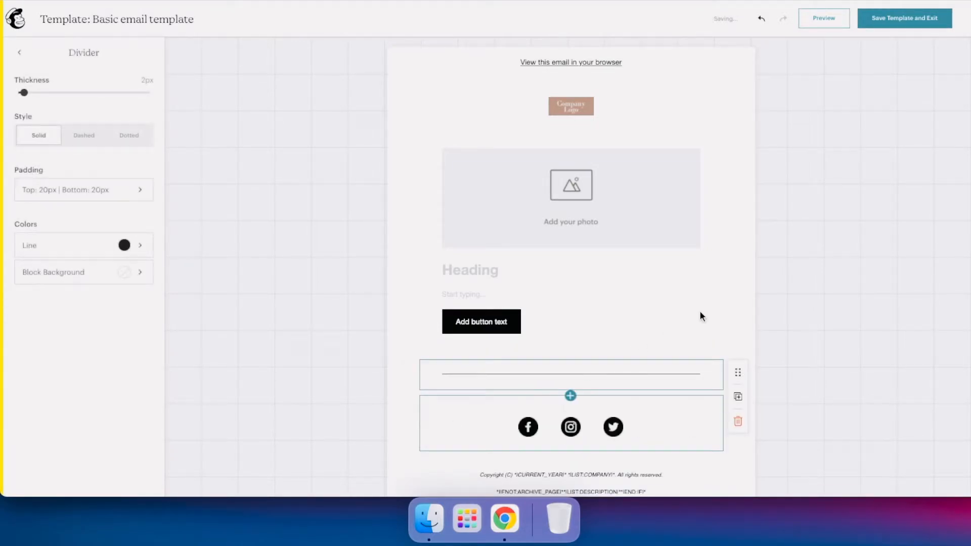
scroll(657, 328, "down", 1)
left_click(570, 326)
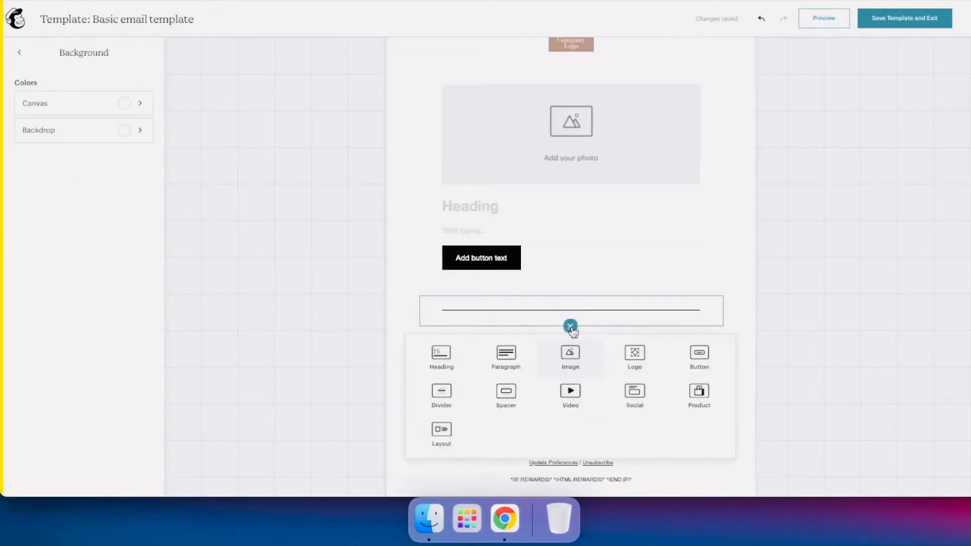
left_click(442, 356)
left_click(742, 289)
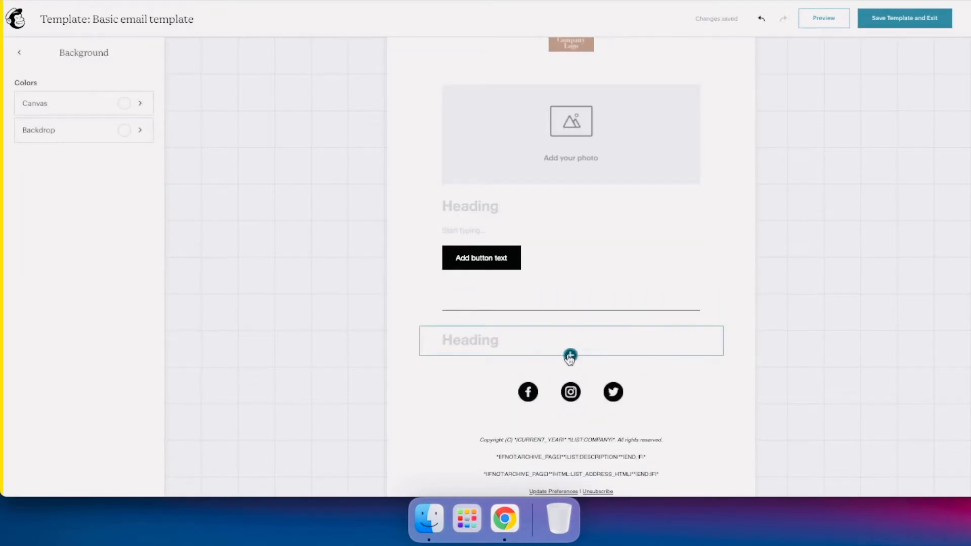
left_click(571, 355)
left_click(514, 379)
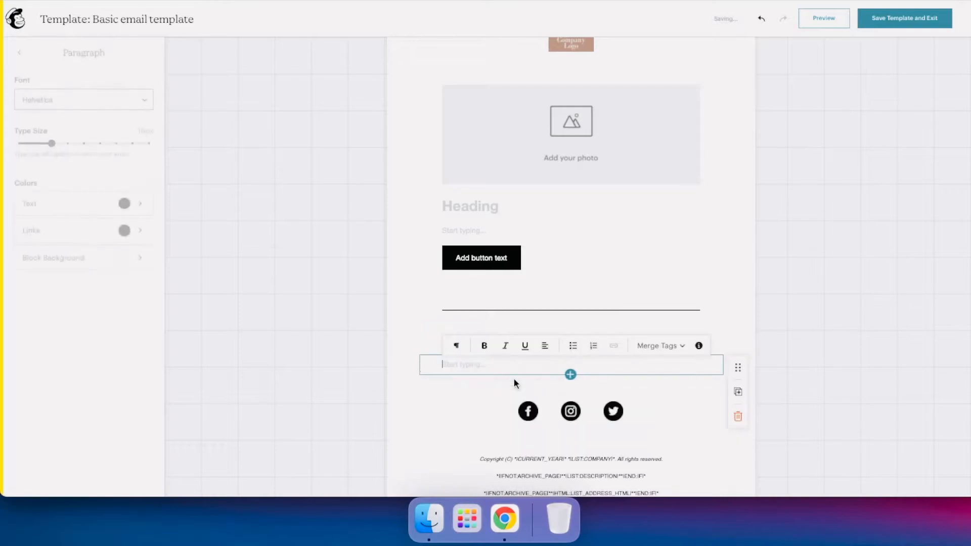
Insert a text-and-image layout with the photo on the left below the second paragraph block.
left_click(571, 375)
left_click(445, 436)
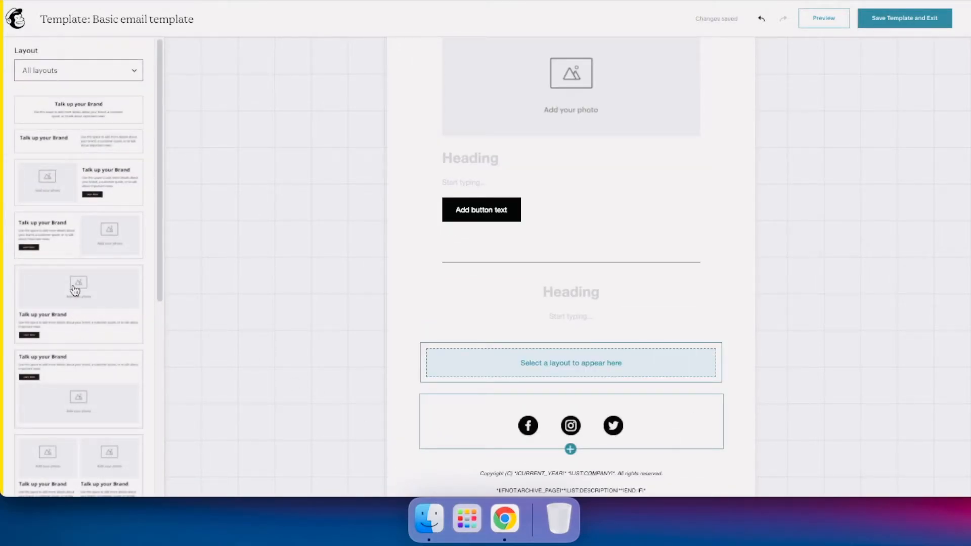
left_click(75, 290)
Try a two-column layout with photos above headings, text and Learn More buttons below the first text-and-image layout.
scroll(73, 313, "down", 5)
left_click(75, 247)
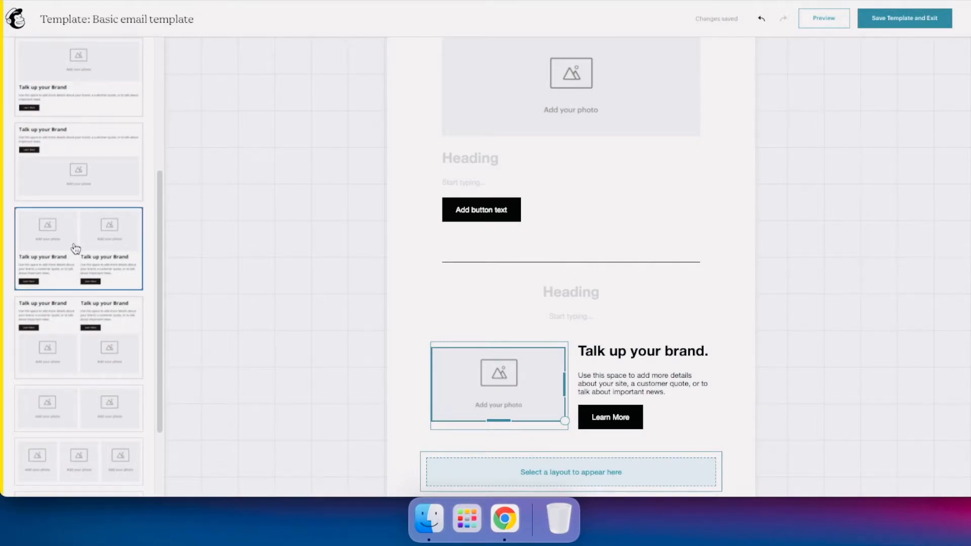
left_click(751, 396)
scroll(751, 396, "down", 5)
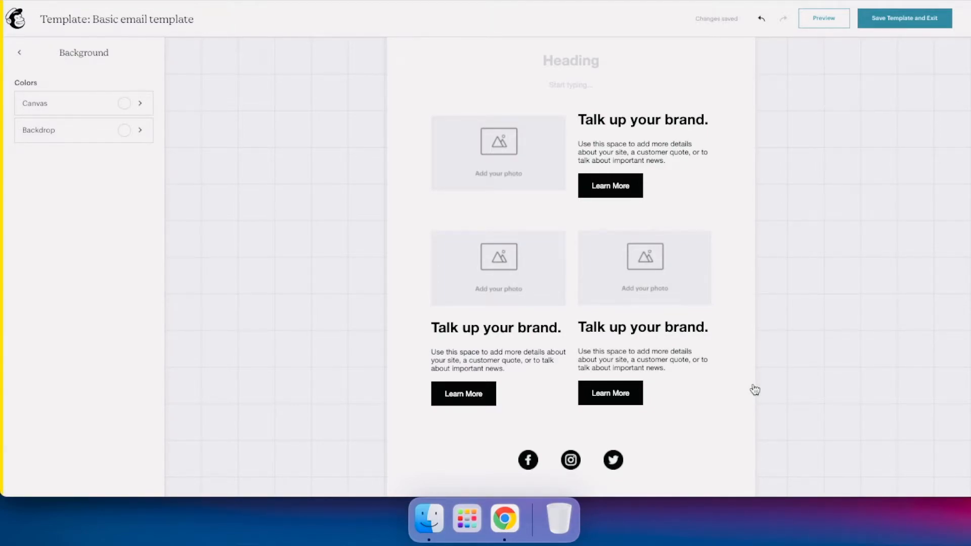
Add two more text-and-image layouts with the photo on the left, in place of the two-column layout.
left_click(571, 430)
left_click(449, 404)
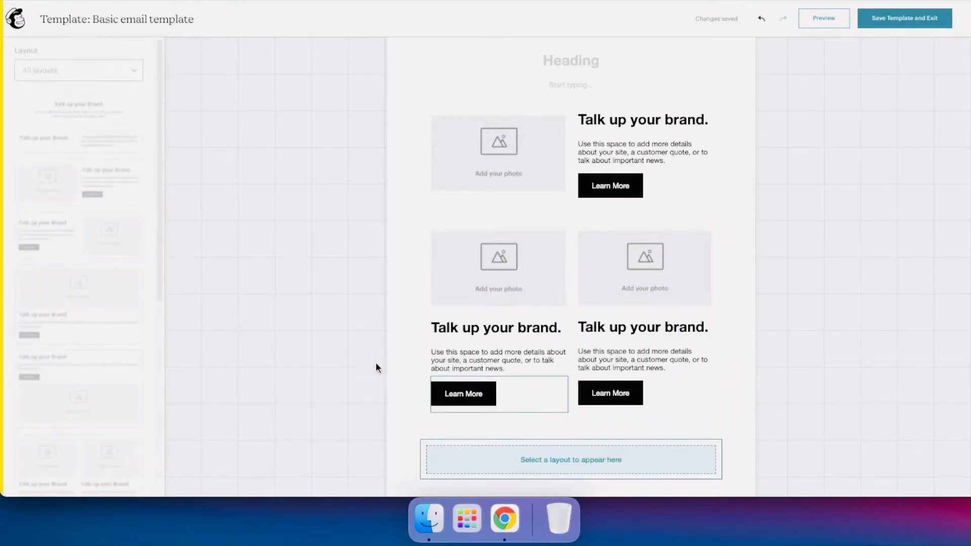
left_click(60, 147)
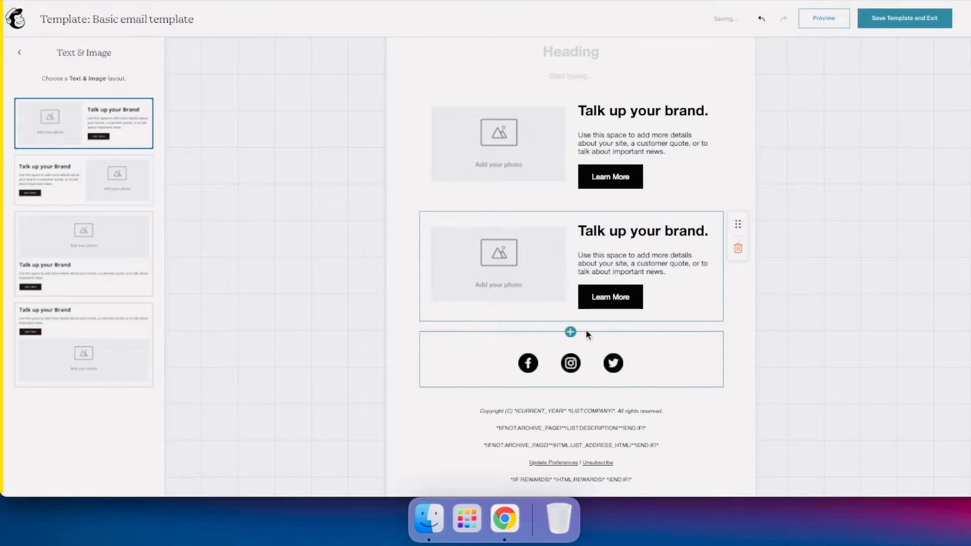
left_click(571, 322)
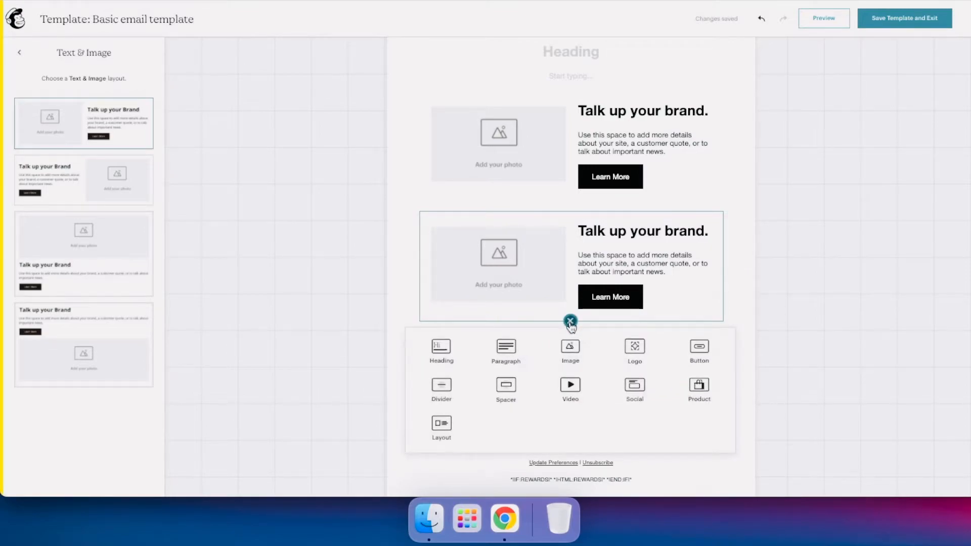
left_click(439, 422)
left_click(79, 197)
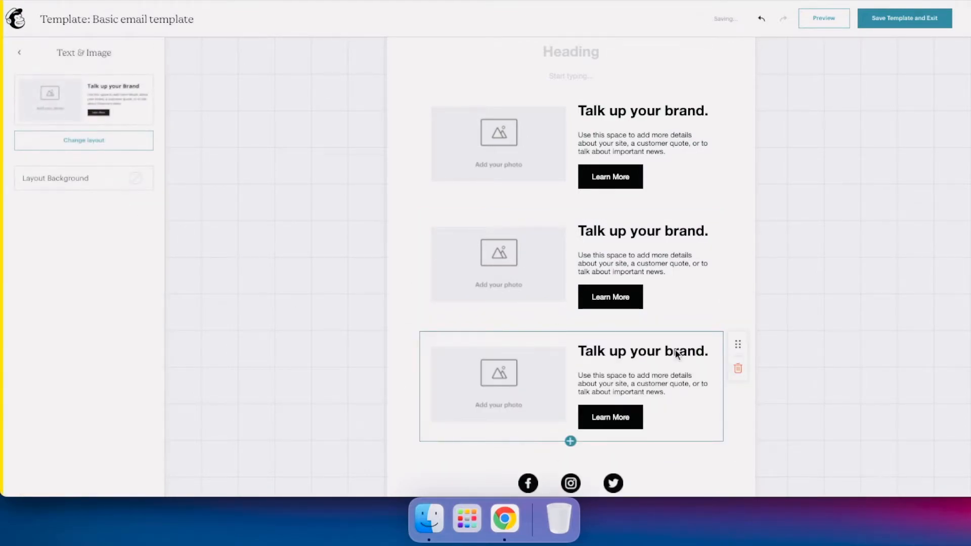
Insert further text-and-image layouts with the photo on the left above the social icons, for five in all.
left_click(749, 424)
scroll(749, 424, "down", 2)
left_click(571, 384)
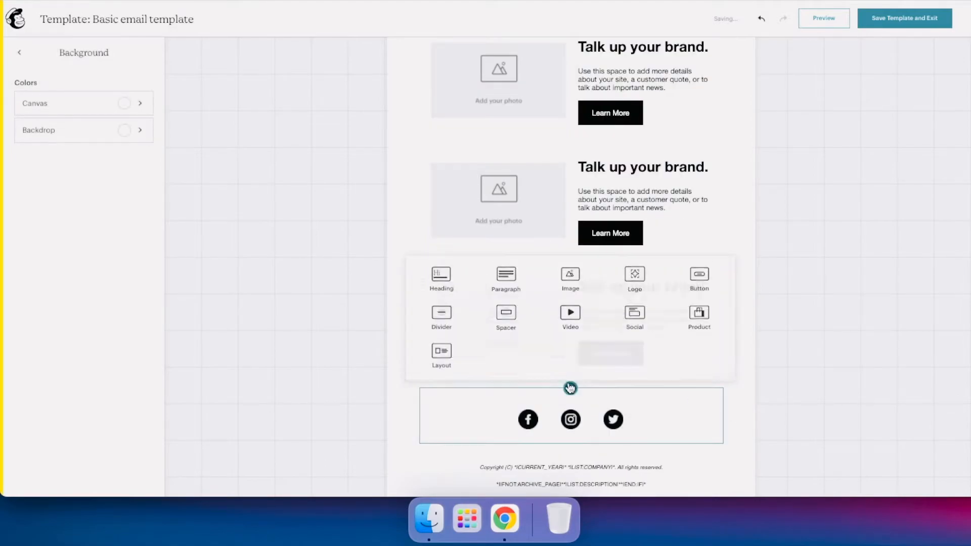
left_click(441, 353)
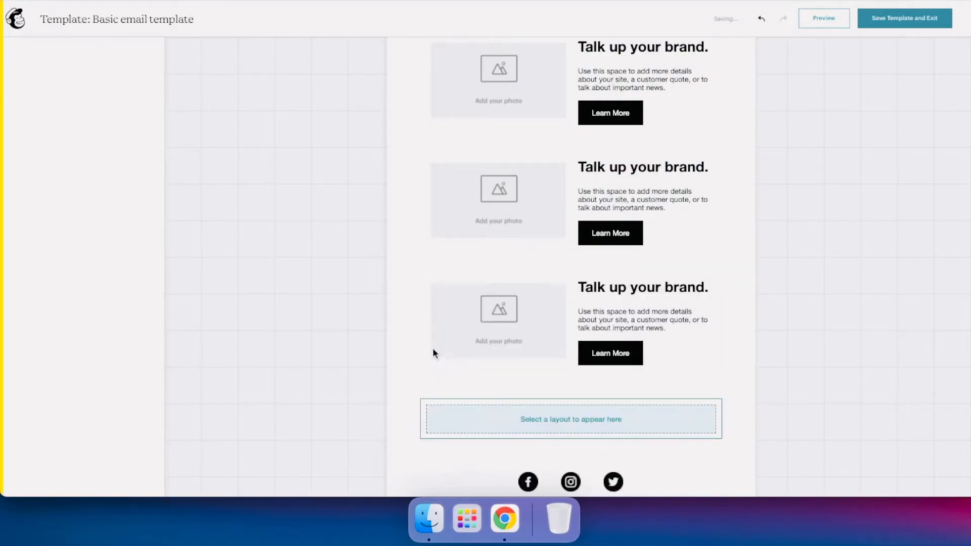
left_click(41, 194)
Delete the Learn More button from each of the five text-and-image layouts.
scroll(713, 338, "up", 3)
left_click(708, 247)
left_click(661, 213)
left_click(669, 348)
left_click(665, 323)
scroll(673, 325, "down", 4)
left_click(676, 268)
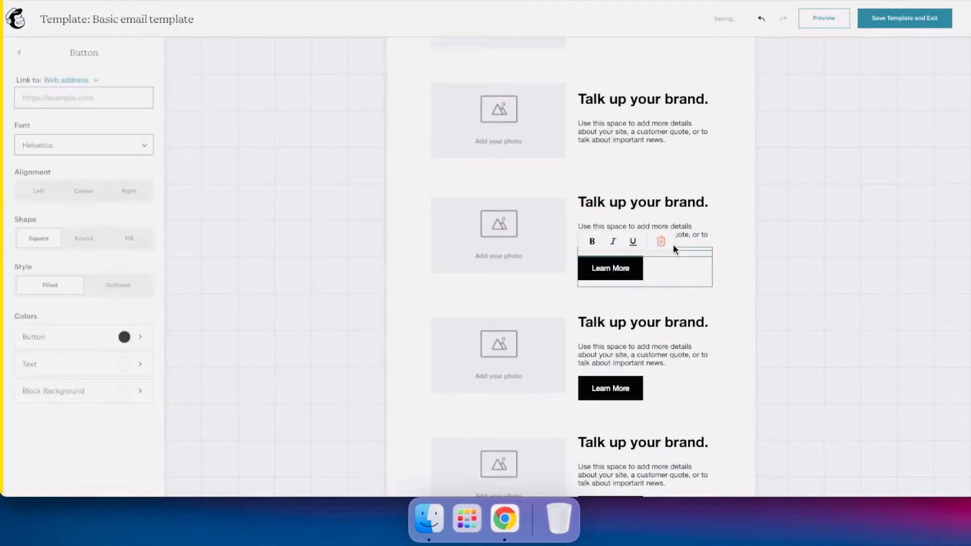
left_click(663, 241)
scroll(680, 304, "down", 1)
left_click(677, 354)
left_click(661, 327)
scroll(708, 354, "down", 2)
left_click(691, 348)
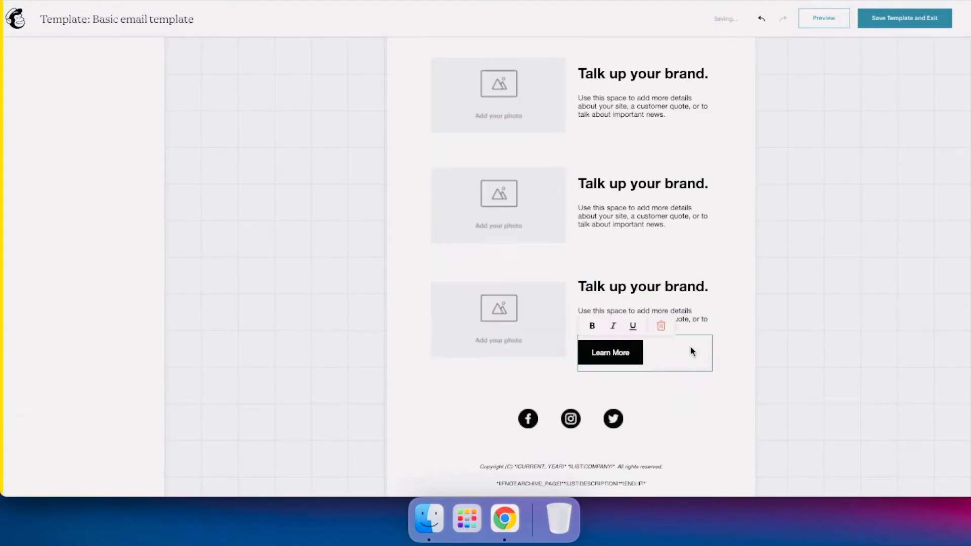
left_click(660, 325)
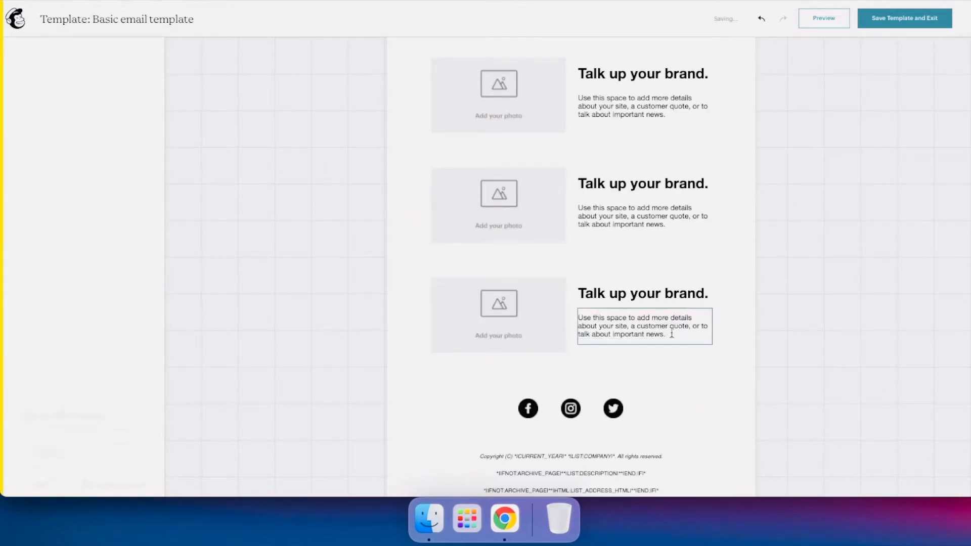
left_click(748, 399)
Save the finished email template and exit the template editor.
scroll(705, 407, "up", 2)
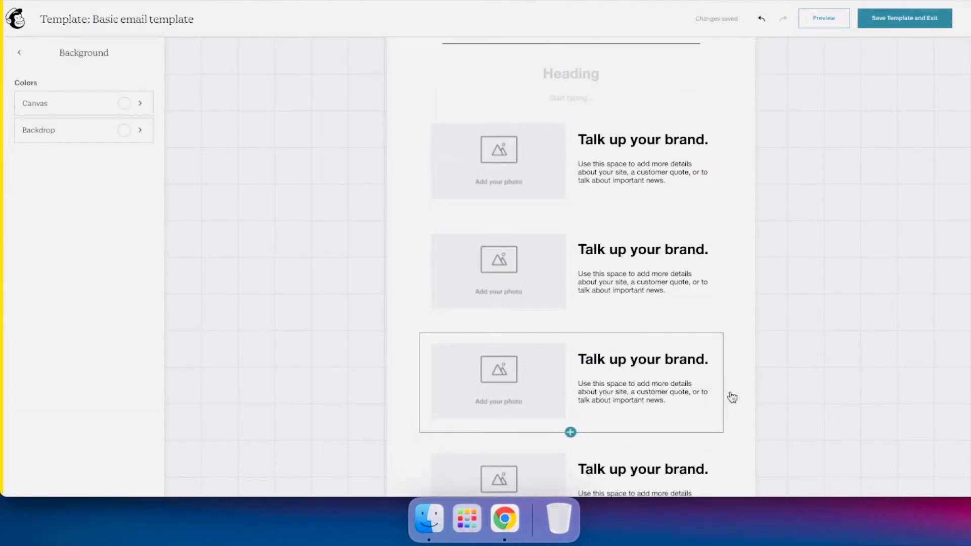
scroll(733, 397, "up", 5)
scroll(753, 332, "up", 4)
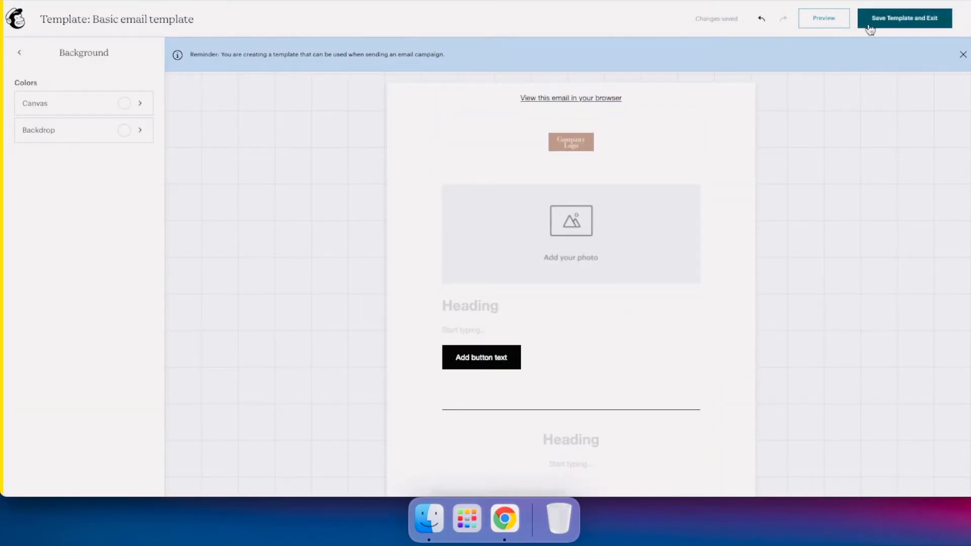
left_click(868, 21)
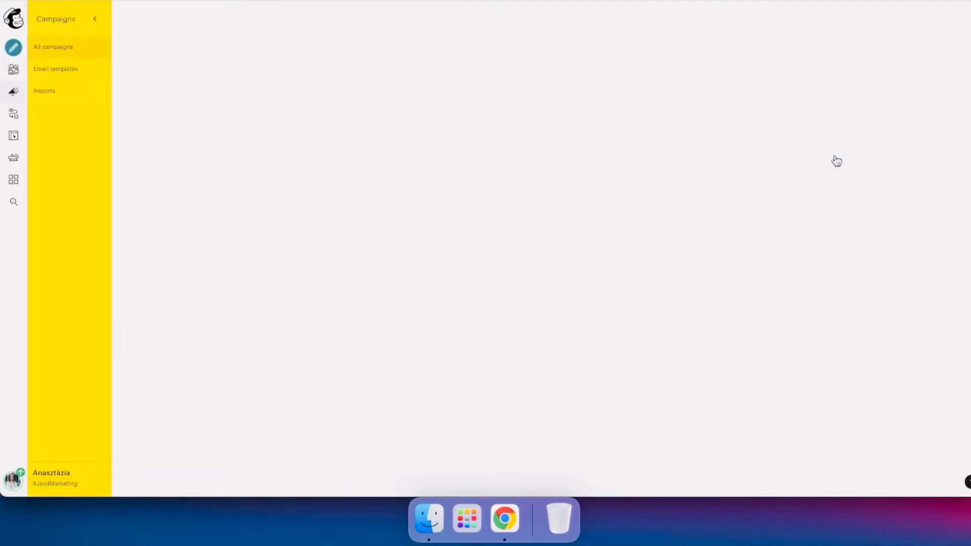
Create a regular email campaign named "How to create simple email campaigns" and begin building it.
left_click(790, 33)
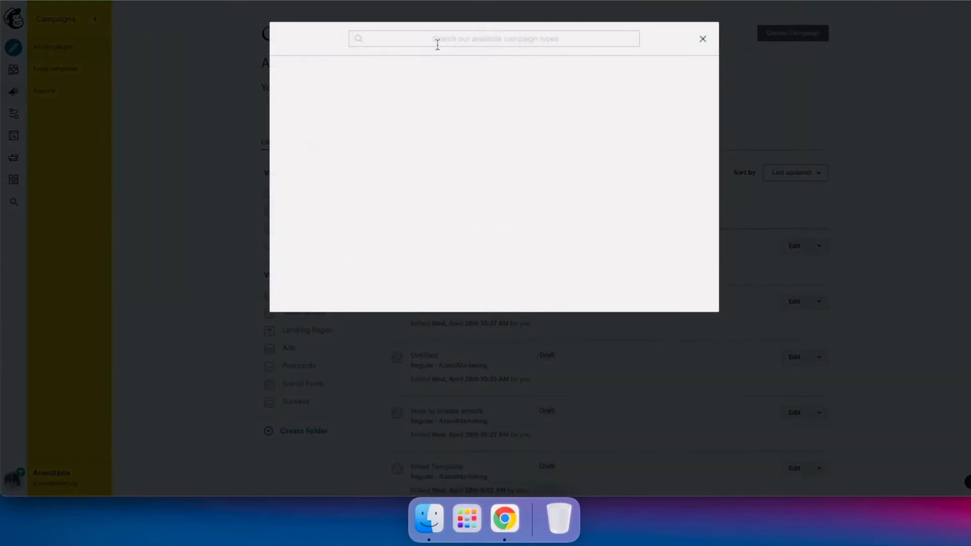
left_click(345, 77)
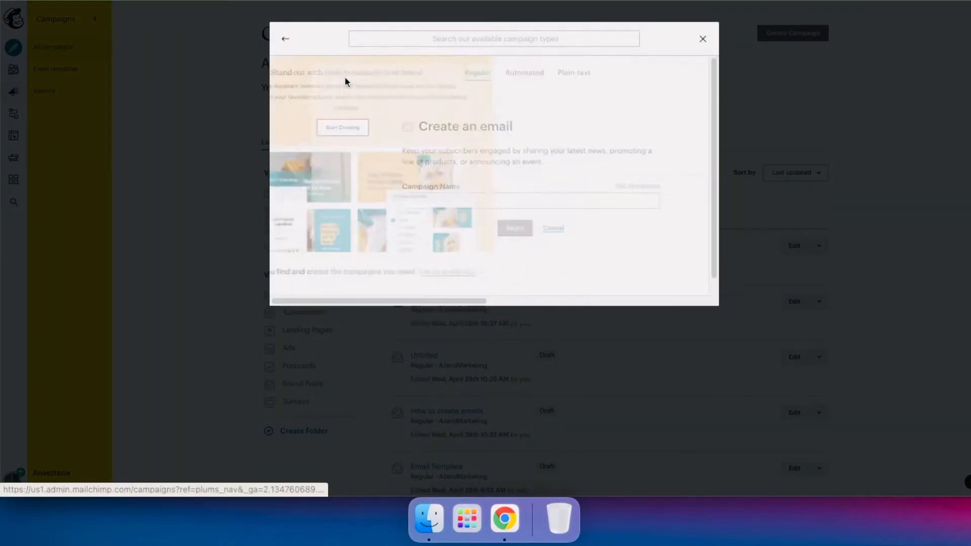
left_click(394, 199)
type("How to create simple email campaigns")
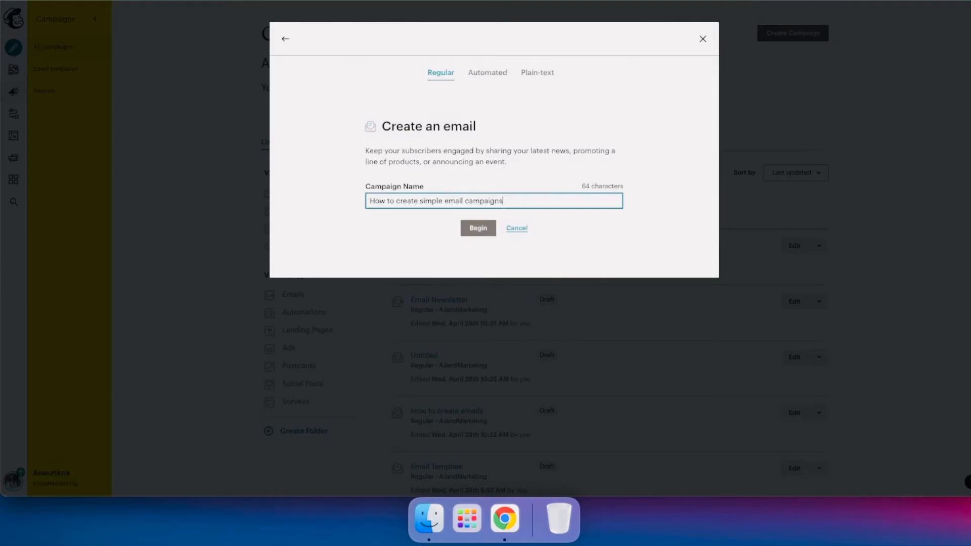
left_click(479, 229)
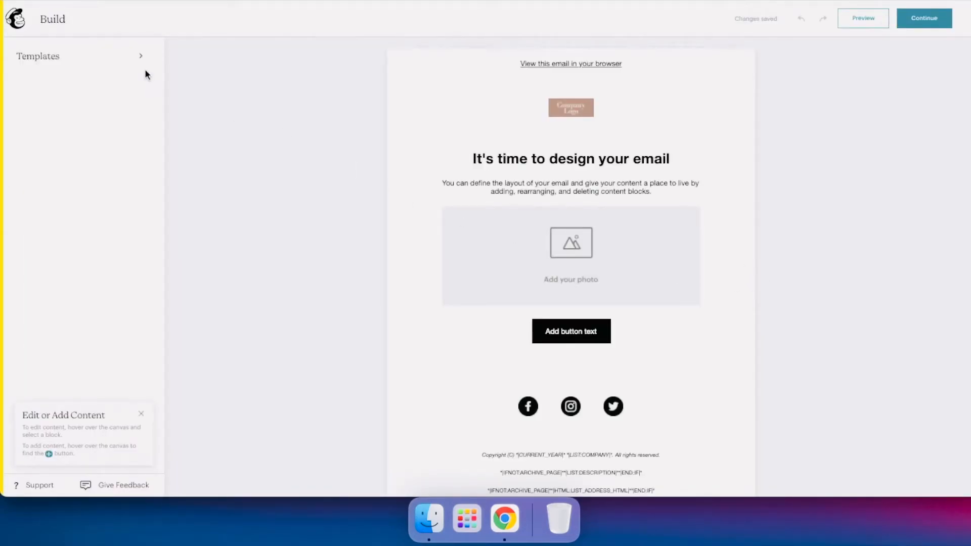
Apply the first saved template to the email and fill its upper image block with the laptop newsletter photo.
left_click(144, 57)
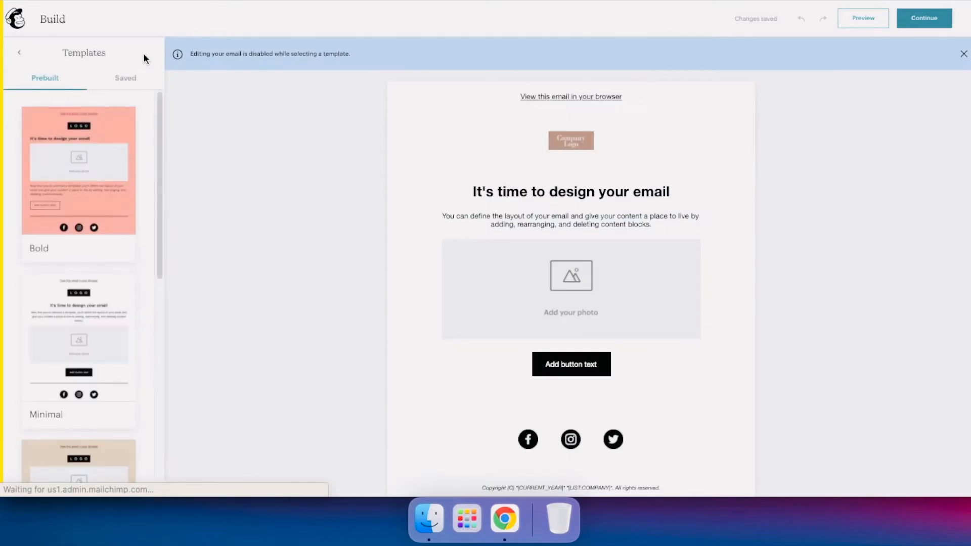
left_click(132, 81)
mouse_move(93, 349)
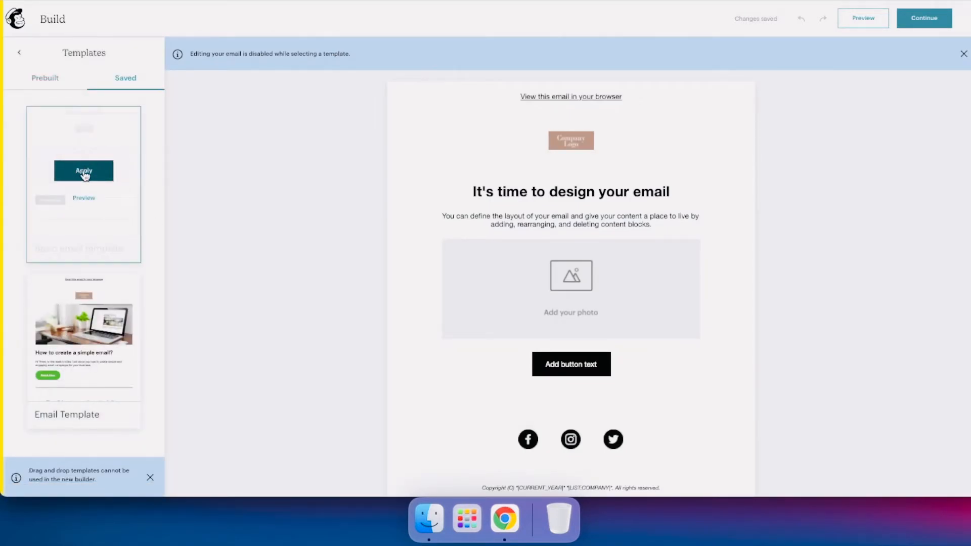
left_click(84, 172)
left_click(488, 262)
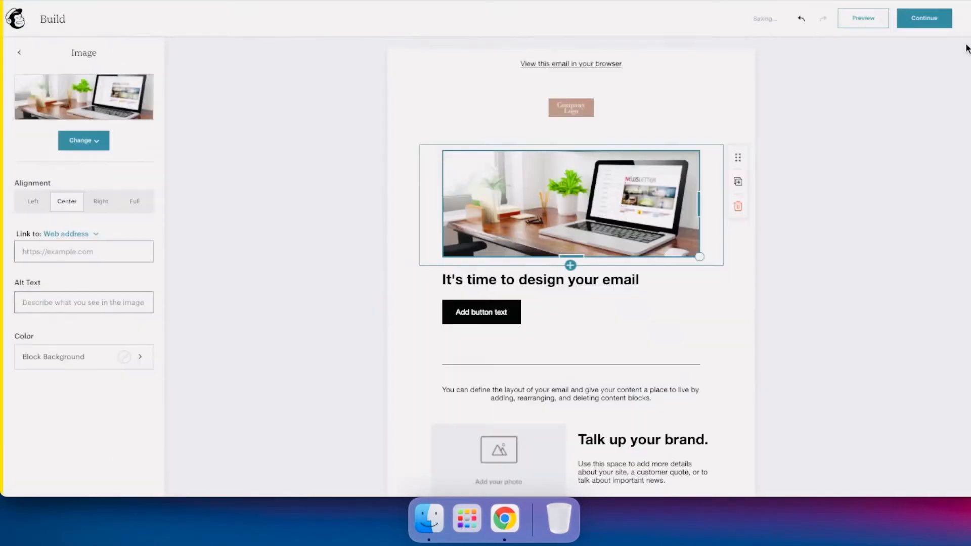
Replace the main heading below the laptop photo with "How to create simple emails?".
left_click(646, 280)
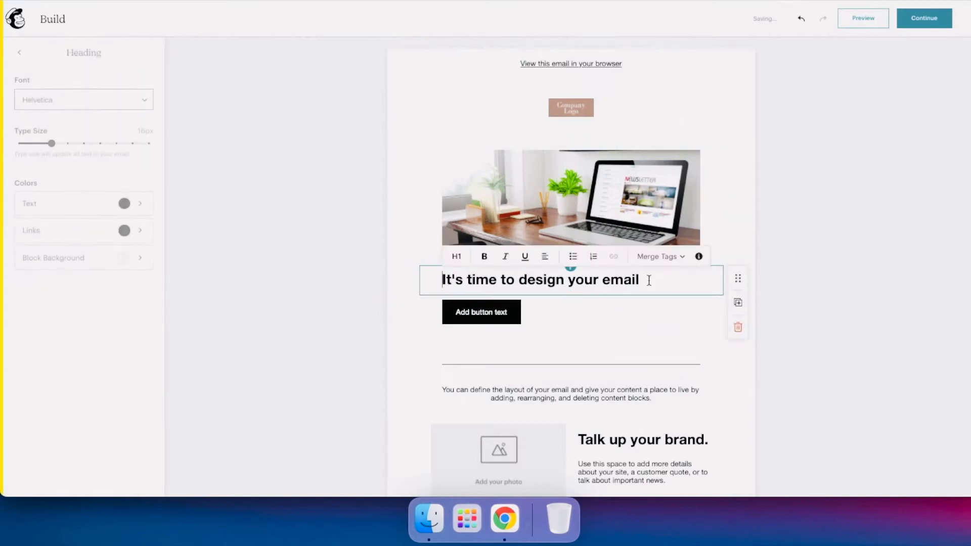
triple_click(646, 280)
type("How to create simple emails")
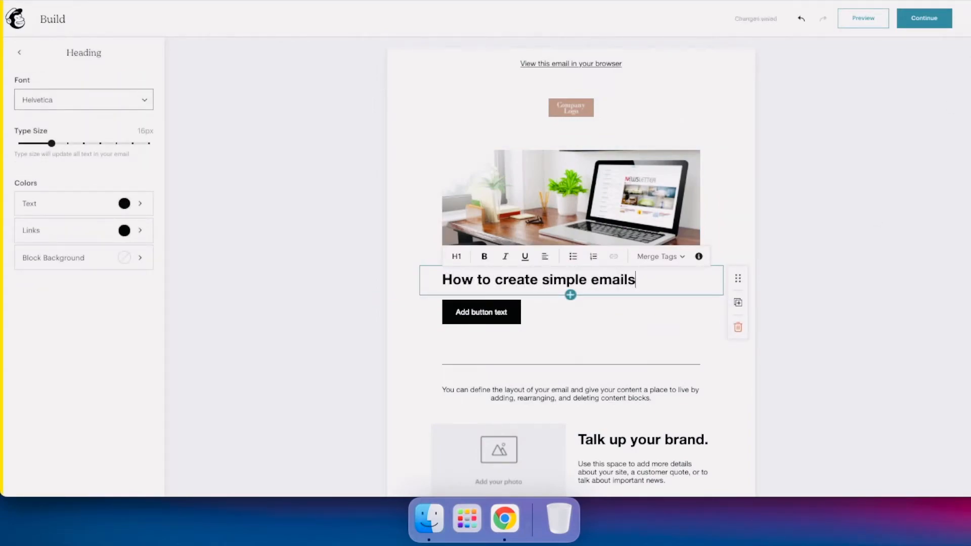
type("?")
Insert a paragraph under the heading reading "Hi there! In this week's Youtube Video you will learn how to create simple and engaging email campaigns for your business.".
left_click(570, 294)
left_click(503, 324)
type("Hi There")
key("BackSpace")
key("BackSpace")
key("BackSpace")
key("BackSpace")
key("BackSpace")
type("there! In this week's Youtube Video")
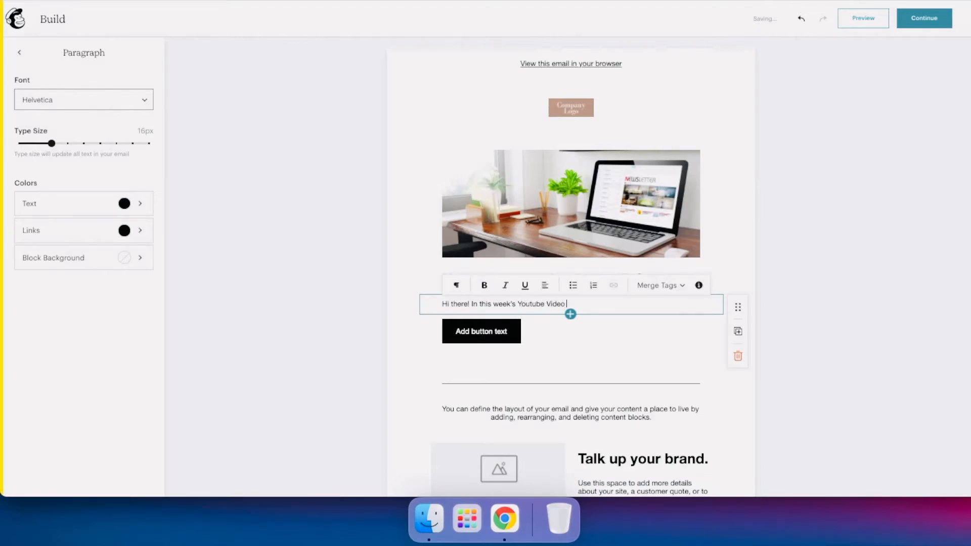
type("create simple and engaging email cmapaigns for")
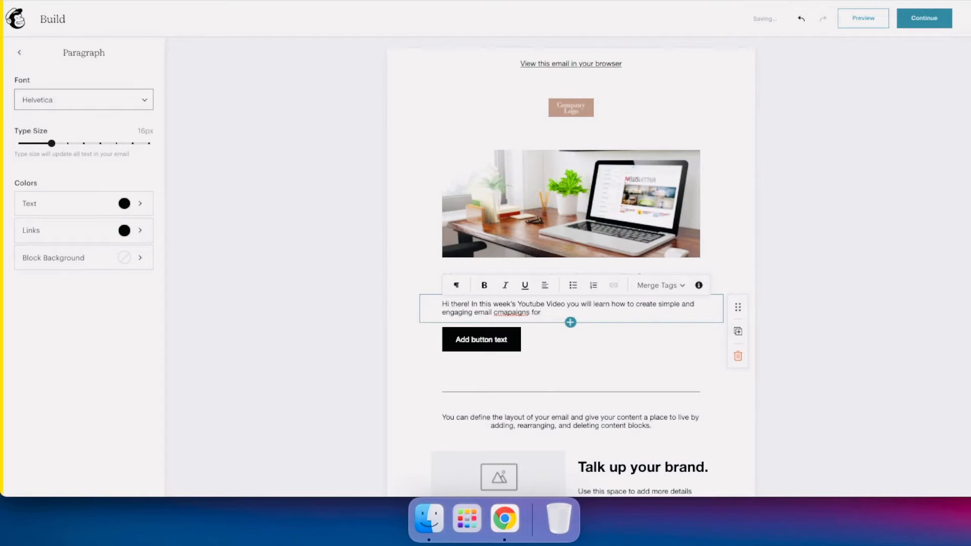
right_click(526, 313)
left_click(552, 218)
Relabel the button under the paragraph "Watch Now" and give it a pill shape and a green color.
left_click(471, 345)
triple_click(471, 345)
type("Watch Now")
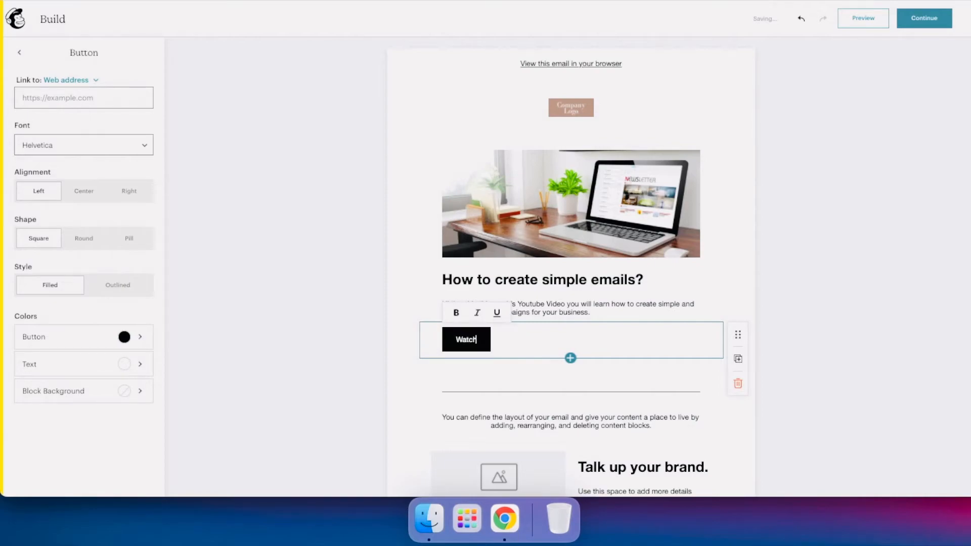
left_click(129, 238)
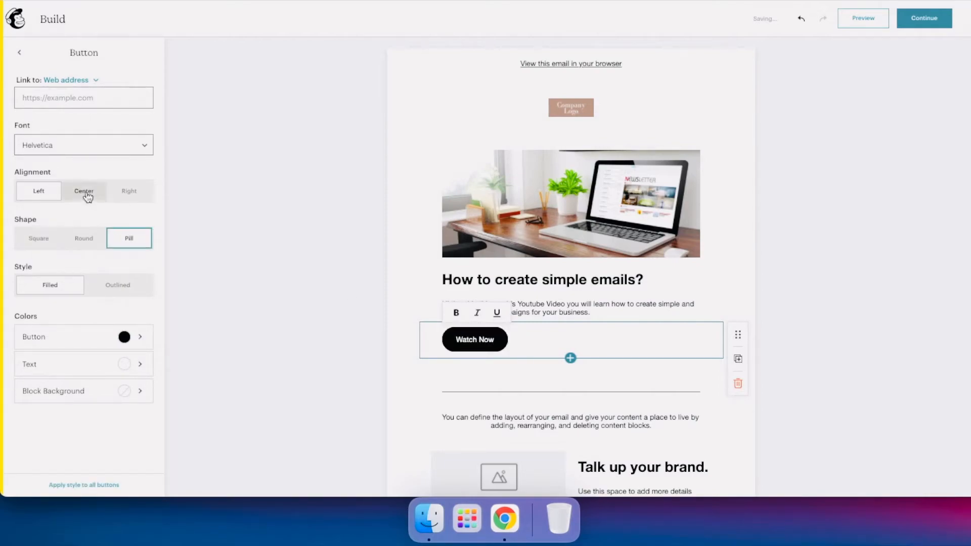
left_click(109, 338)
left_click(63, 220)
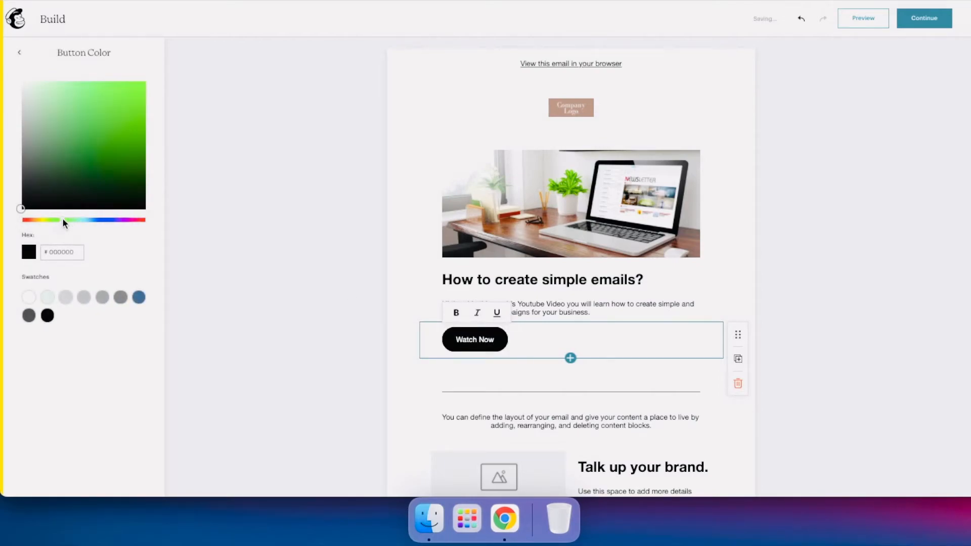
left_click(109, 129)
Preview the email in the desktop and mobile layouts, then return to the email builder.
left_click(865, 20)
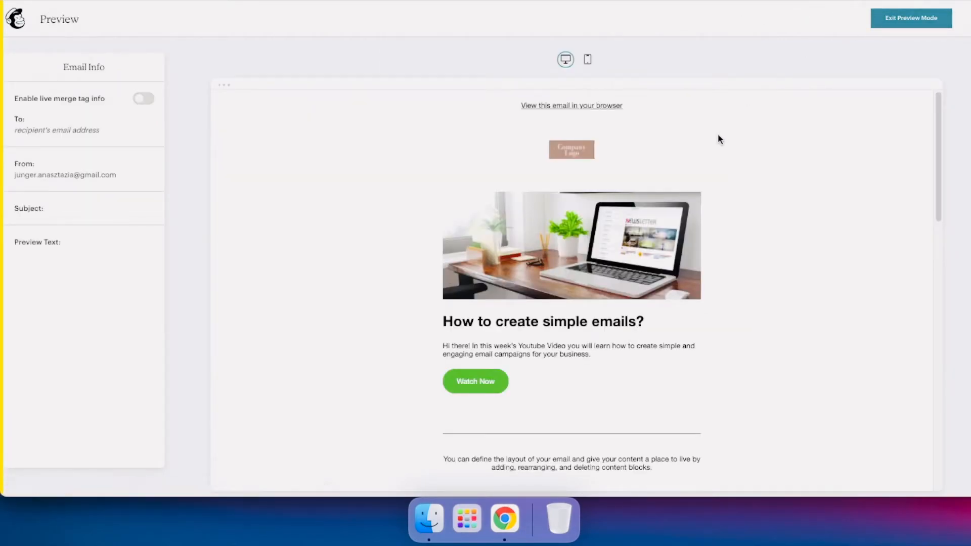
left_click(592, 63)
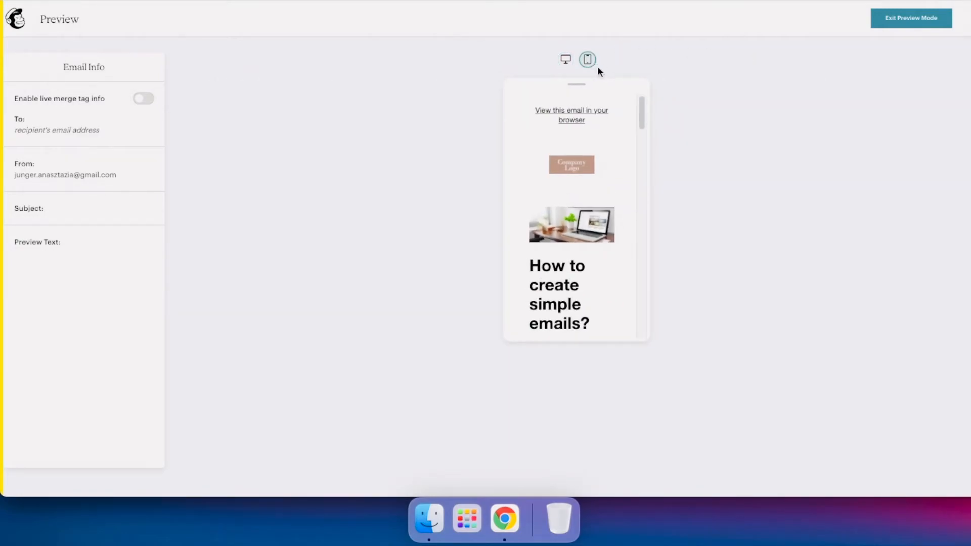
scroll(609, 186, "down", 5)
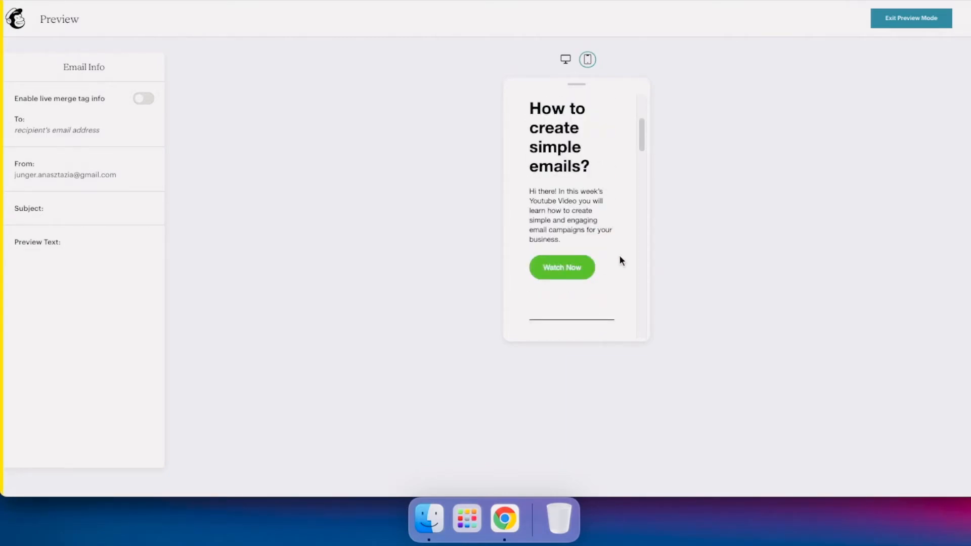
scroll(612, 266, "up", 2)
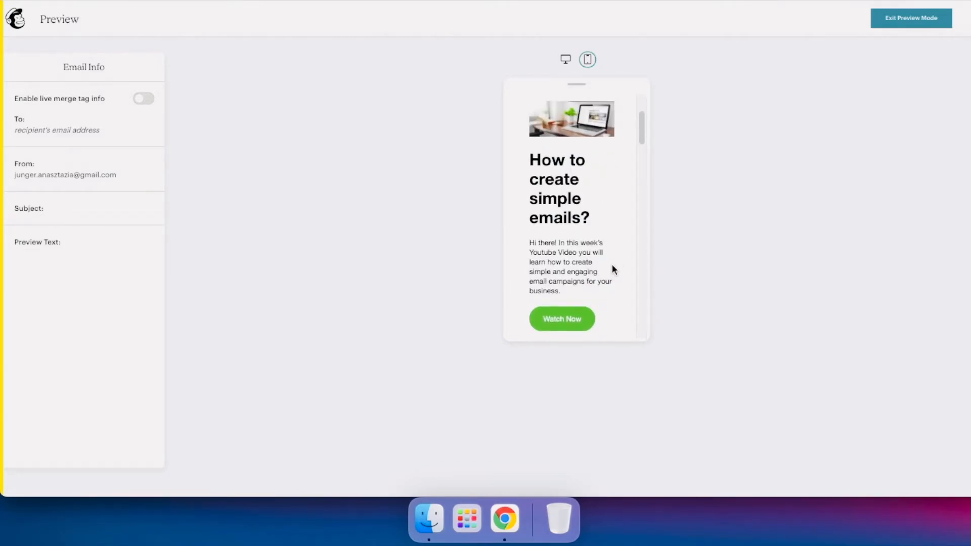
scroll(611, 268, "up", 3)
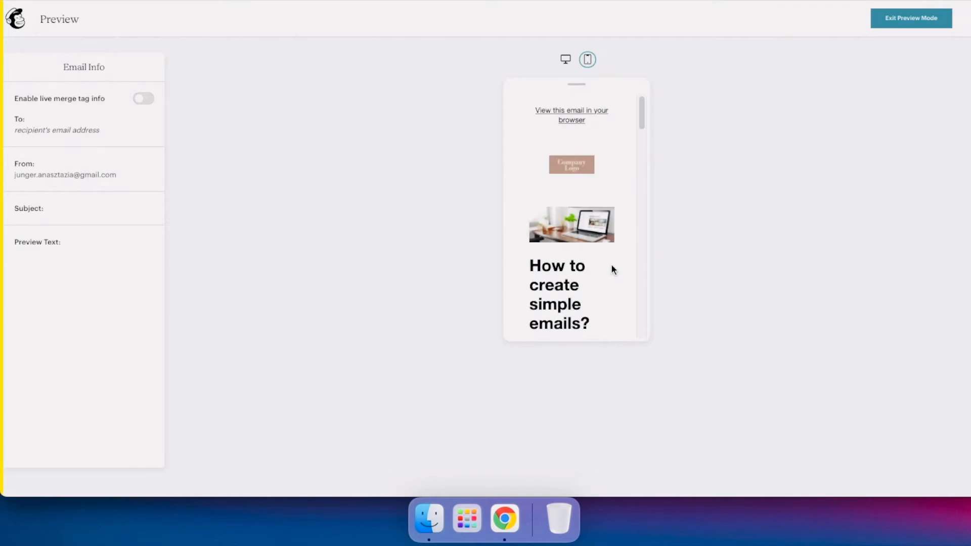
left_click(889, 23)
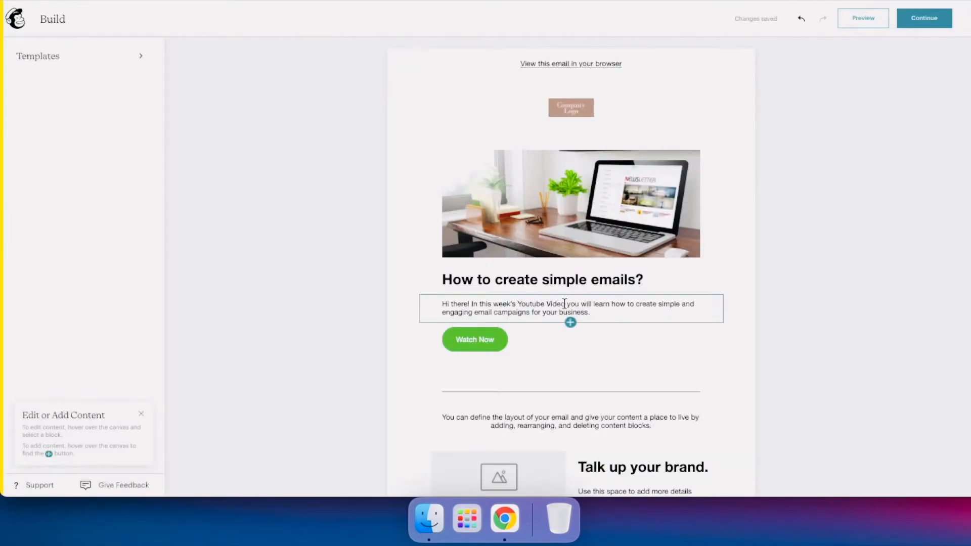
Change "Video" to lowercase "video" in the intro paragraph above the Watch Now button.
left_click(549, 304)
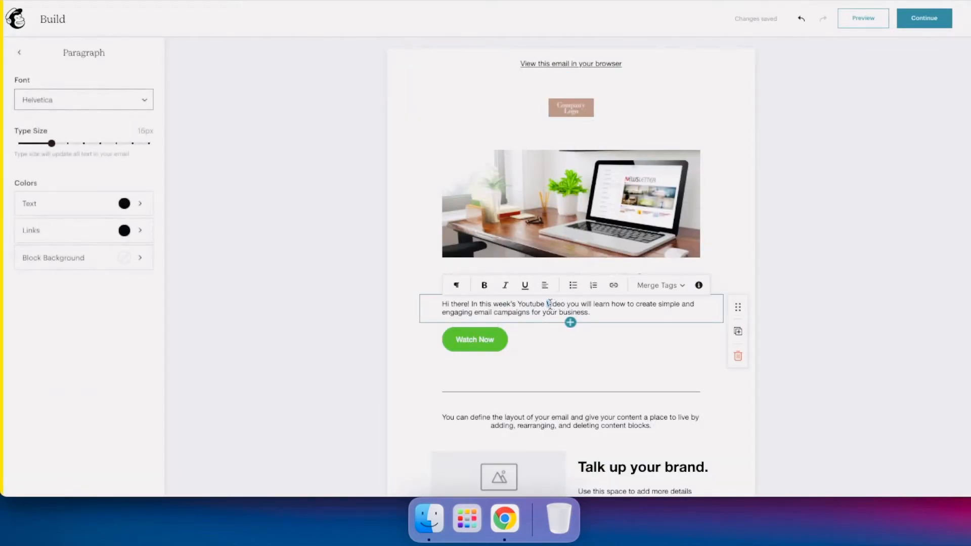
key("BackSpace")
type("v")
left_click(837, 319)
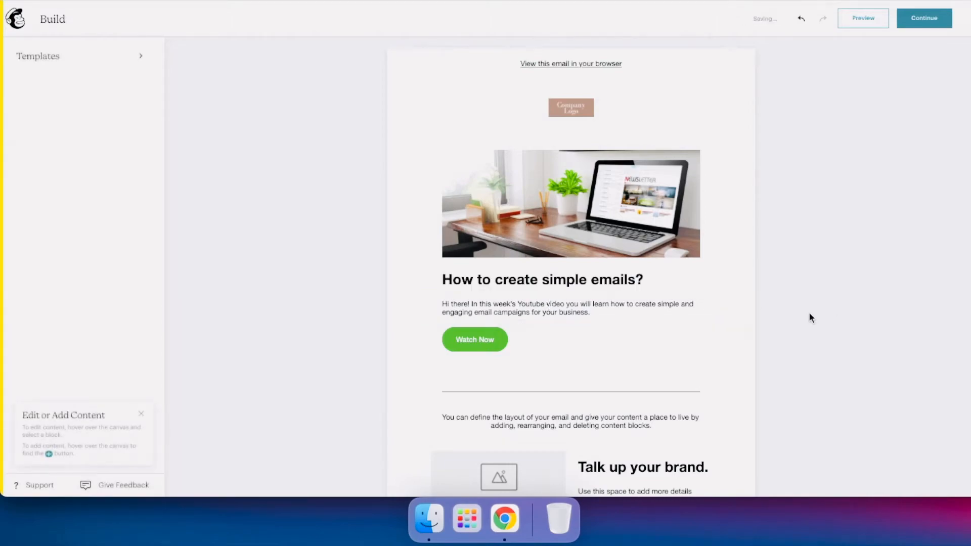
Add a heading block between the divider and the placeholder paragraph and set its style to Heading 2.
scroll(759, 325, "down", 5)
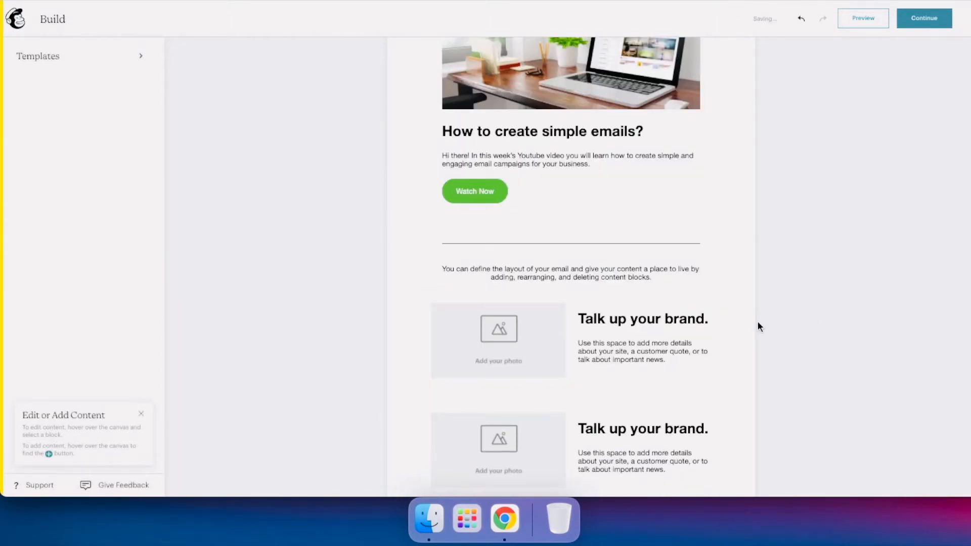
left_click(456, 108)
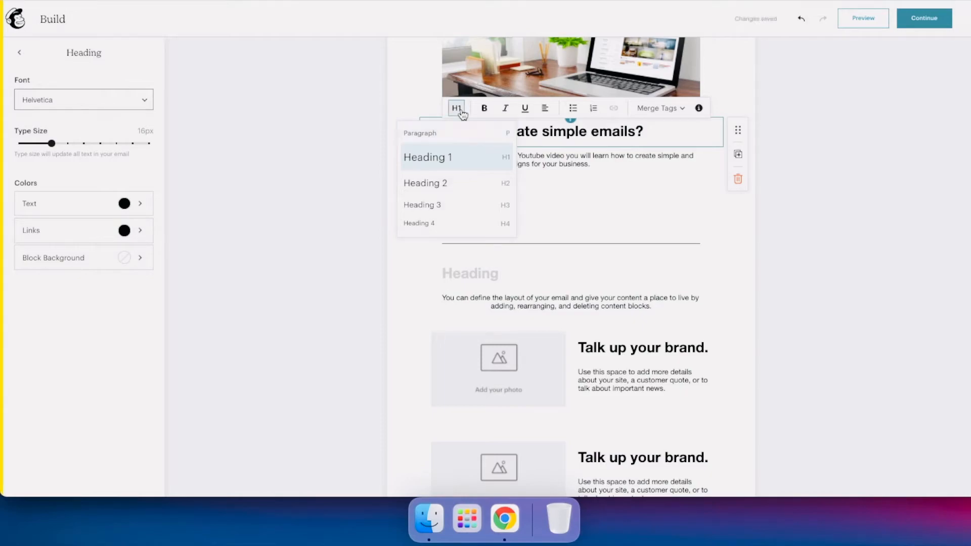
left_click(457, 109)
left_click(492, 273)
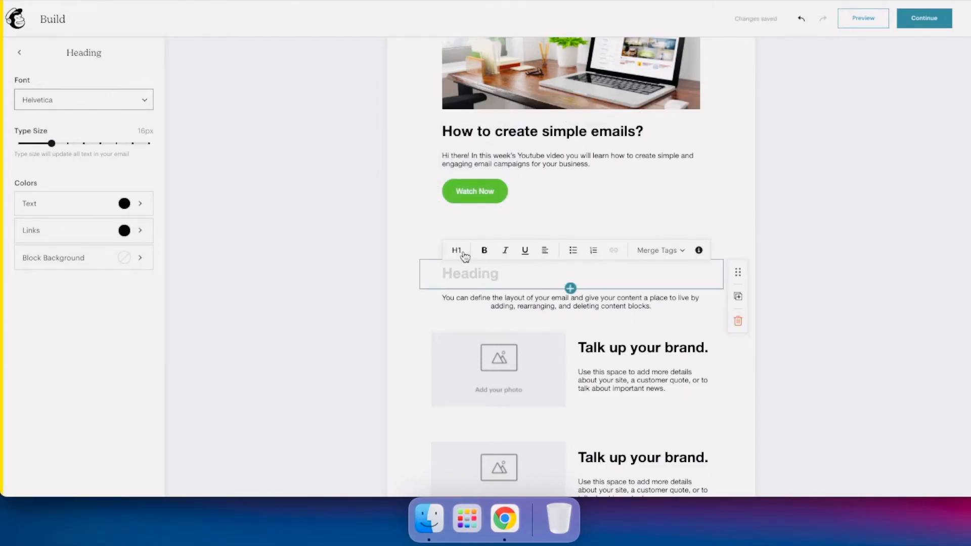
left_click(465, 255)
left_click(450, 186)
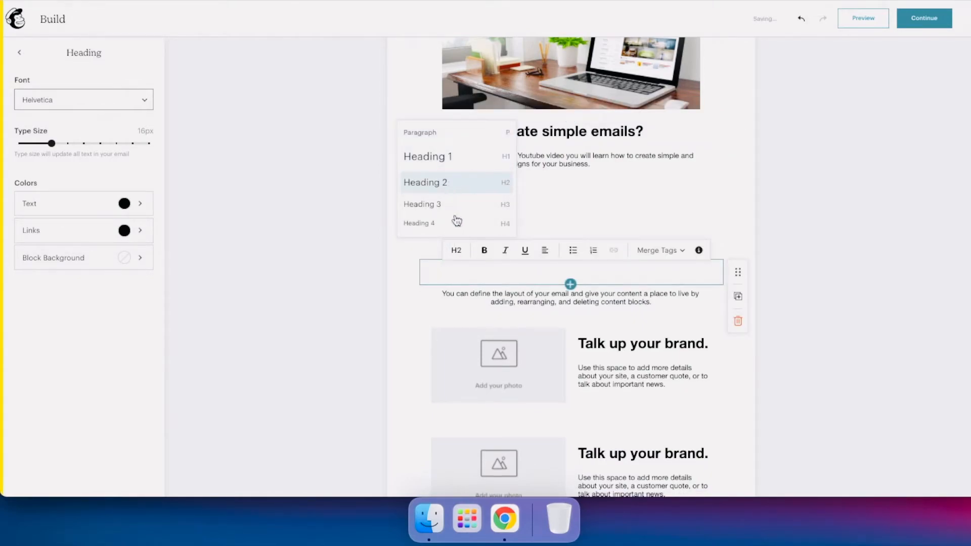
Enter "Top 5 best practices to follow" as the text of the heading below the divider.
left_click(494, 273)
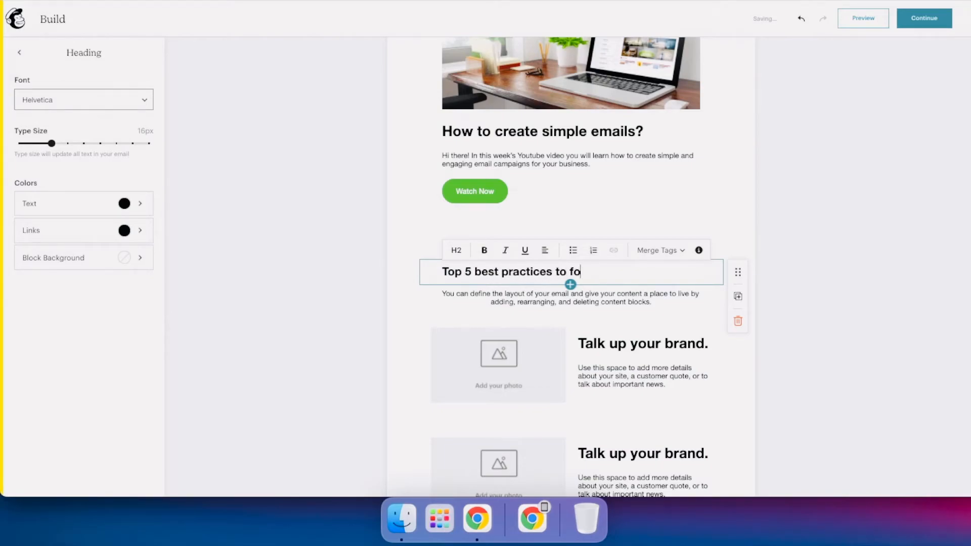
left_click(821, 291)
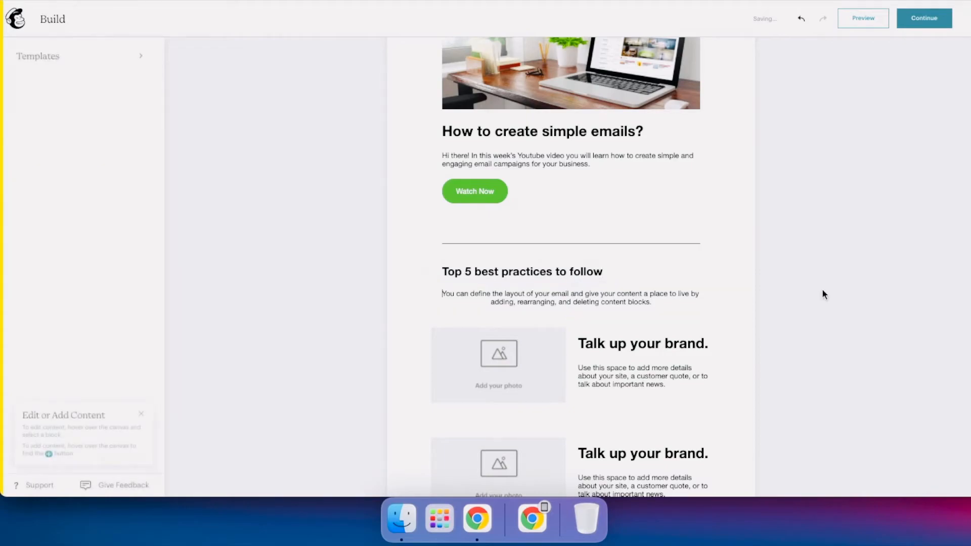
left_click(586, 302)
left_click(784, 256)
Center-align the "Top 5 best practices to follow" heading.
left_click(503, 270)
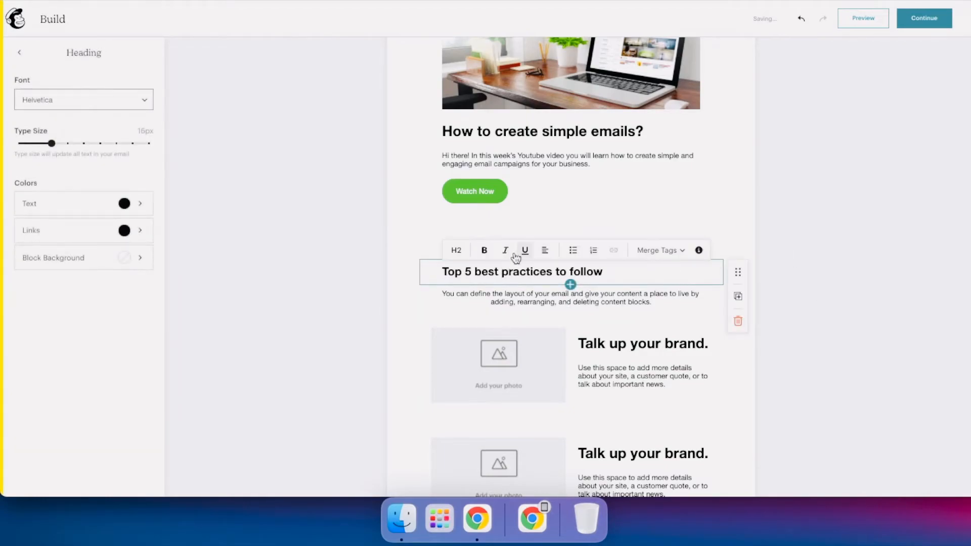
left_click(545, 252)
left_click(545, 228)
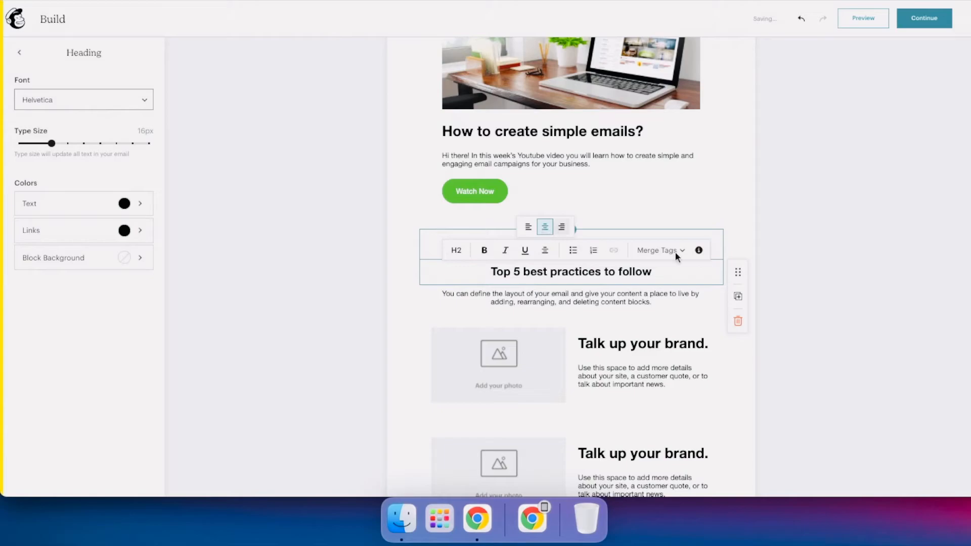
Replace the placeholder below the heading with text starting "Apply these 5 best practices to all your email campaigns. You will not only create amazing emails".
left_click(605, 300)
key("super+a")
type("App")
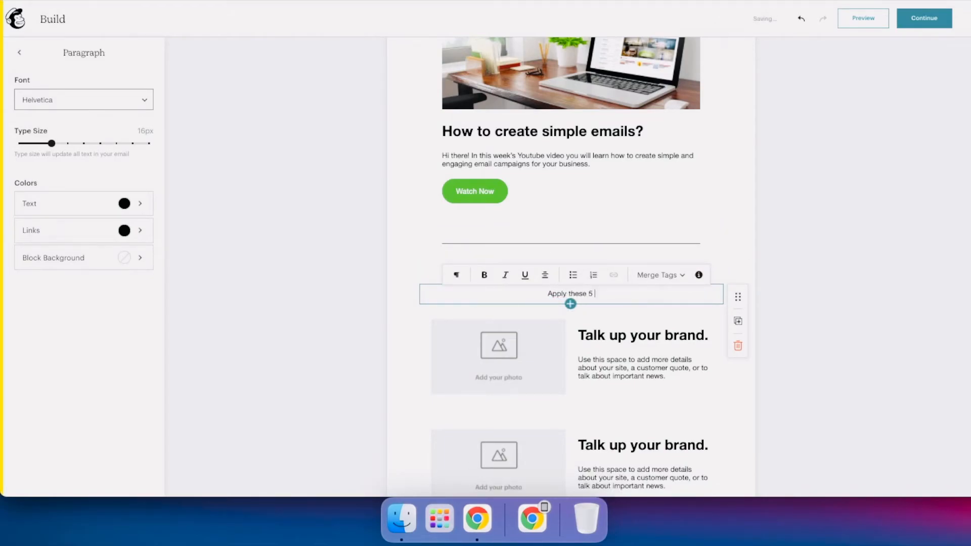
type("ly these 5 best practices to all your email c")
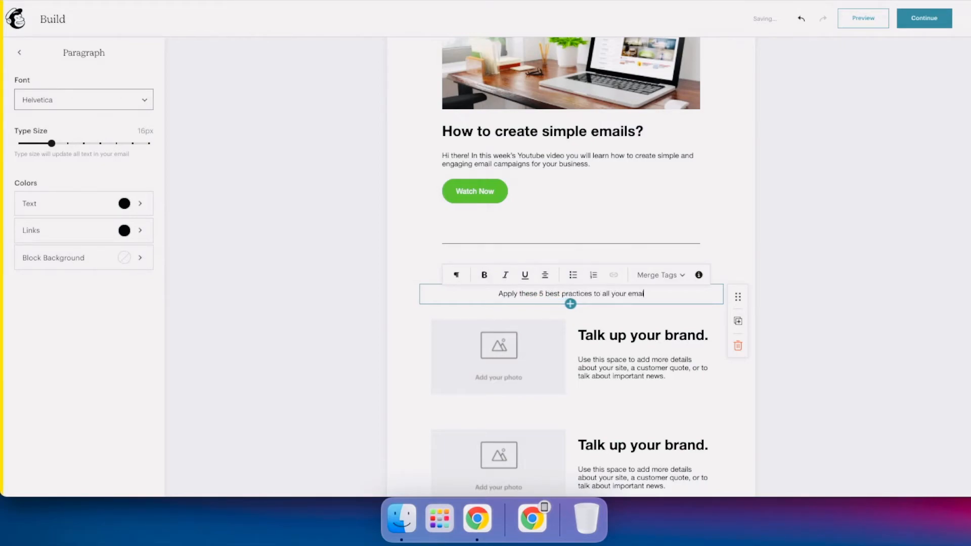
type("ampaigns. You will not only")
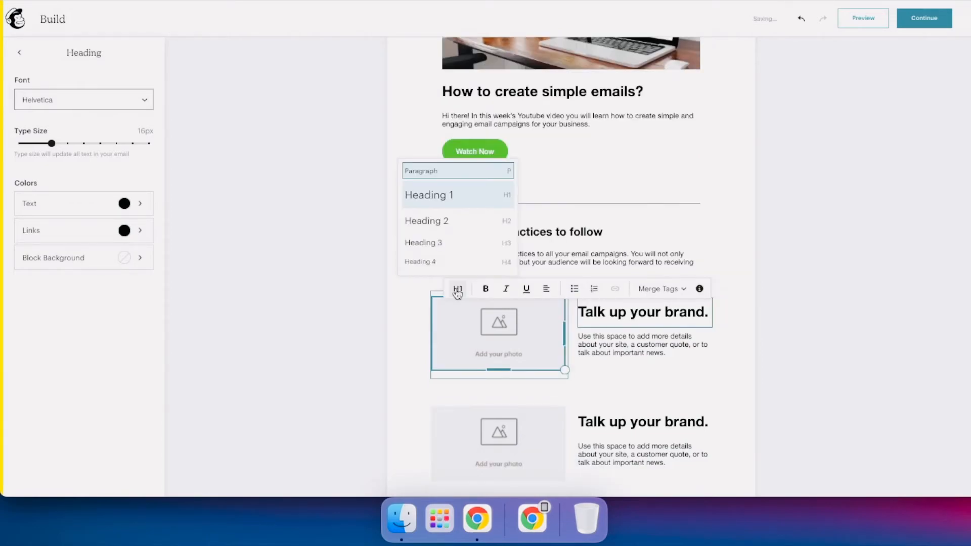
Set the "Talk up your brand." heading beside the first photo placeholder to Heading 3.
left_click(460, 247)
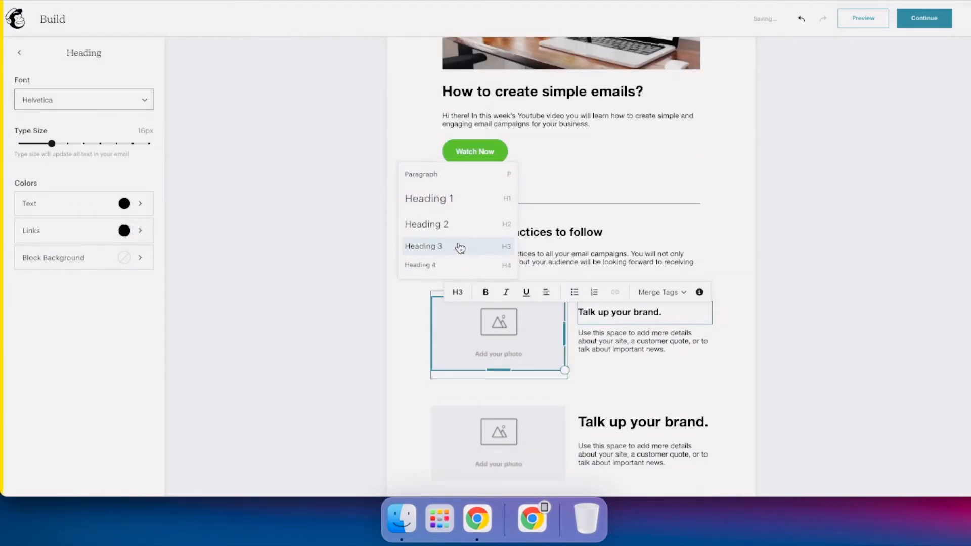
left_click(869, 336)
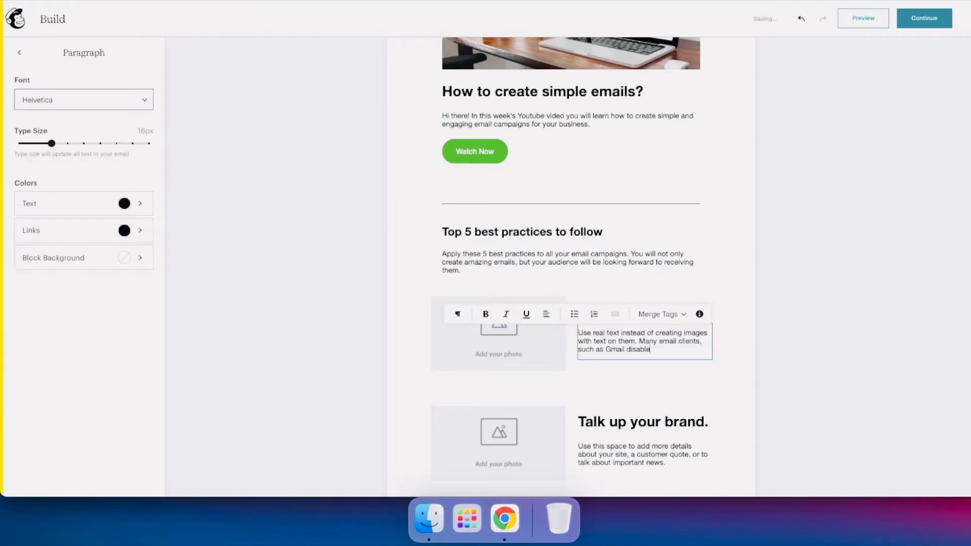
Complete the first section's paragraph with "images in emails. If this happens to you the message of your email will be lost.".
type("images in emails. If this happens to you the message of your email will be lost")
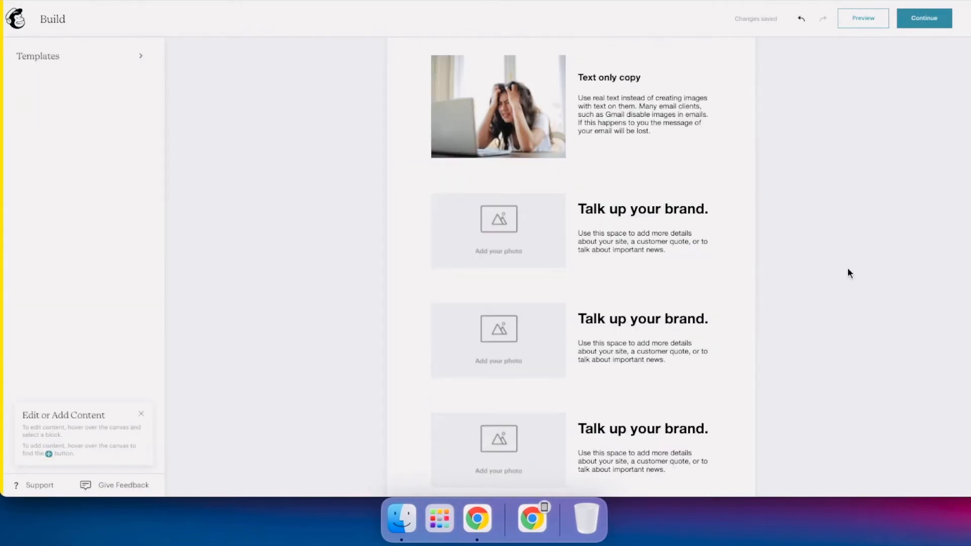
Fill the second section with the heading "Left-aligned text" and a paragraph advising left alignment for copy longer than two lines, for easy reading.
left_click(642, 208)
type("Left-aligned text")
left_click(645, 242)
type("If your copy is longer than two lines of text, make sure it is left-aligned.")
key("Return")
type("Your audience will thank you for making the emails easily readable.")
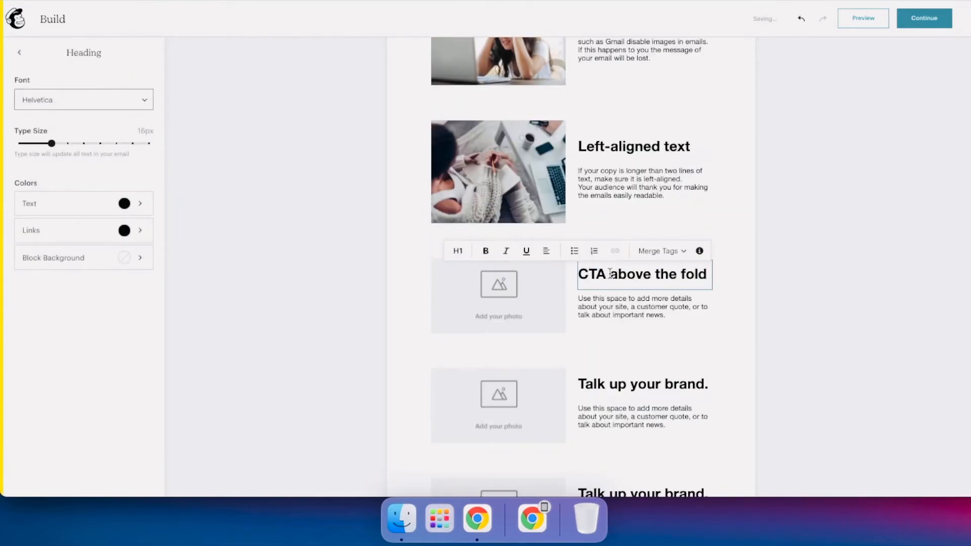
Replace the placeholder under "CTA above the fold" with text starting "Use the space above the fold to give your email recipient the most important information".
left_click(644, 307)
type("Use the space aboe")
key("BackSpace")
type("ve the fold to give your email rec")
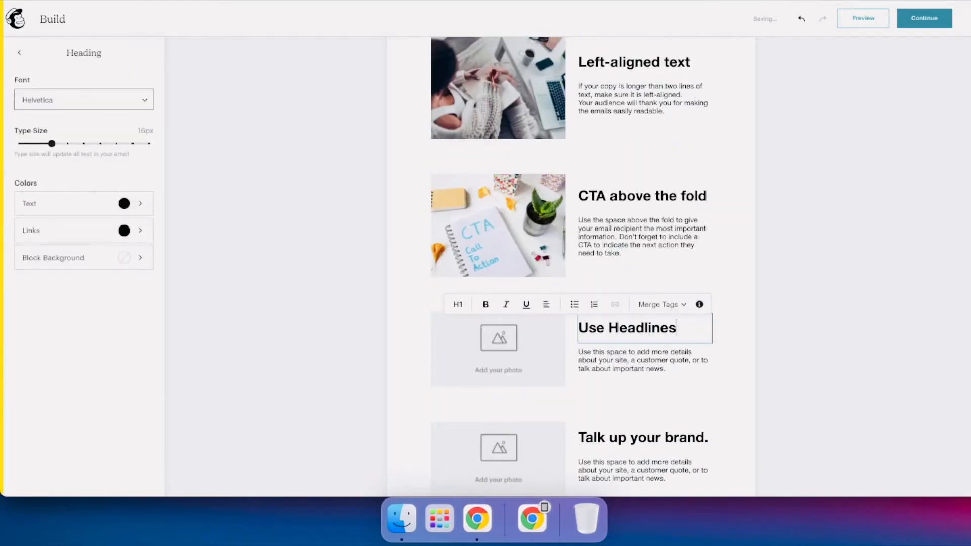
Replace the placeholder under "Use Headlines" with text starting "Do you have multiple pieces of information in your email?".
left_click(645, 360)
type("Do you have multiple pieces of information about your prodd")
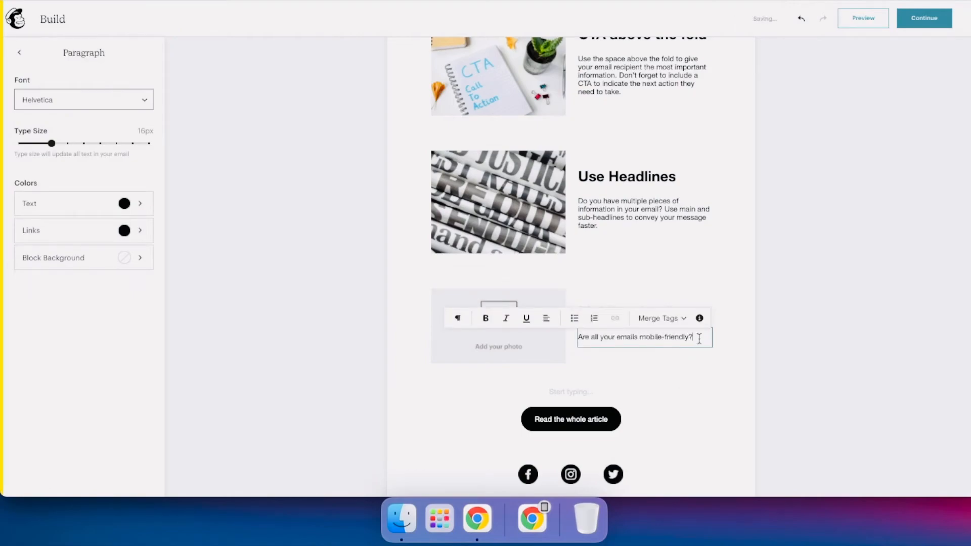
Complete the mobile-friendly paragraph with advice on desktop and mobile readability, and end the centered closing text with "for this email campaign!".
type("Before launching your email campaigns, make sure your email is readable not only on desktop but also in mobi")
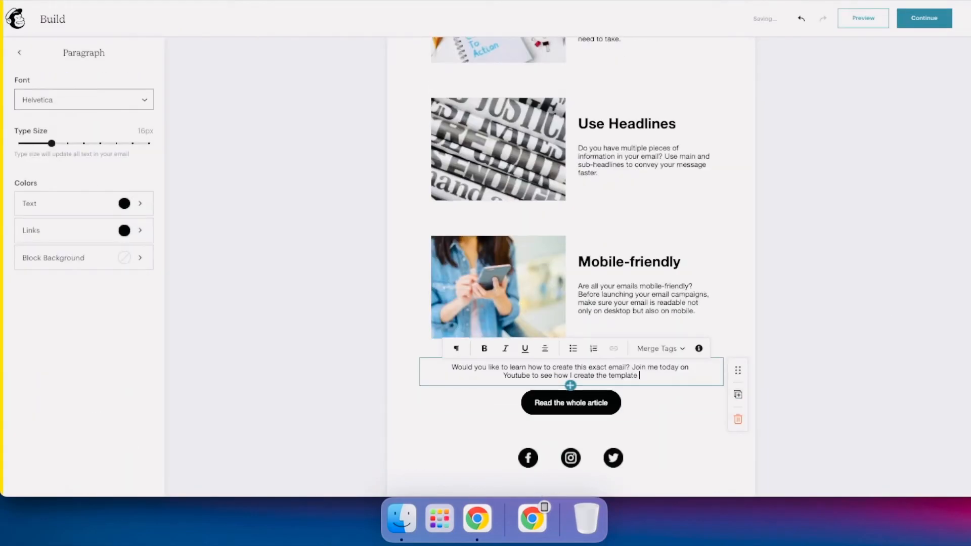
type("for this email campaign!")
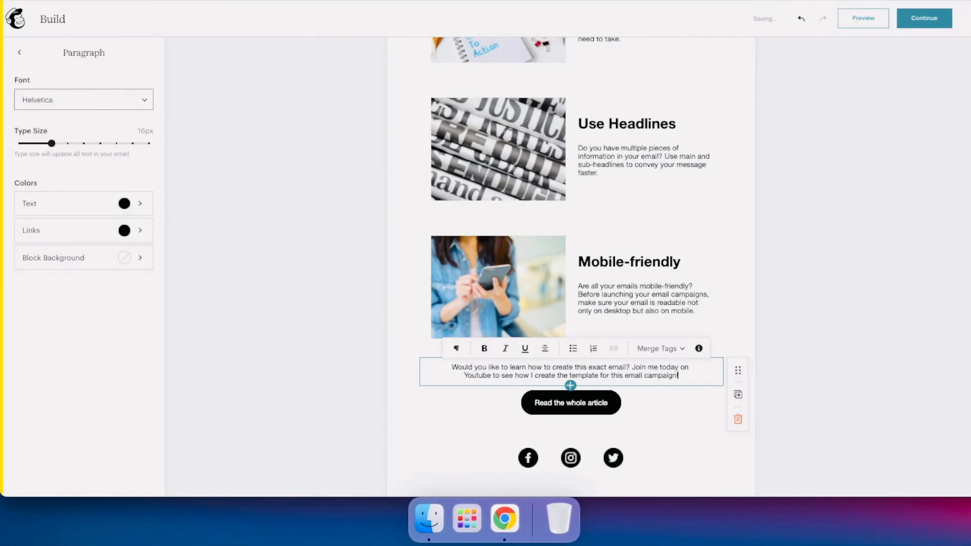
Change the label of the "Read the whole article" button to "Watch Now".
triple_click(552, 403)
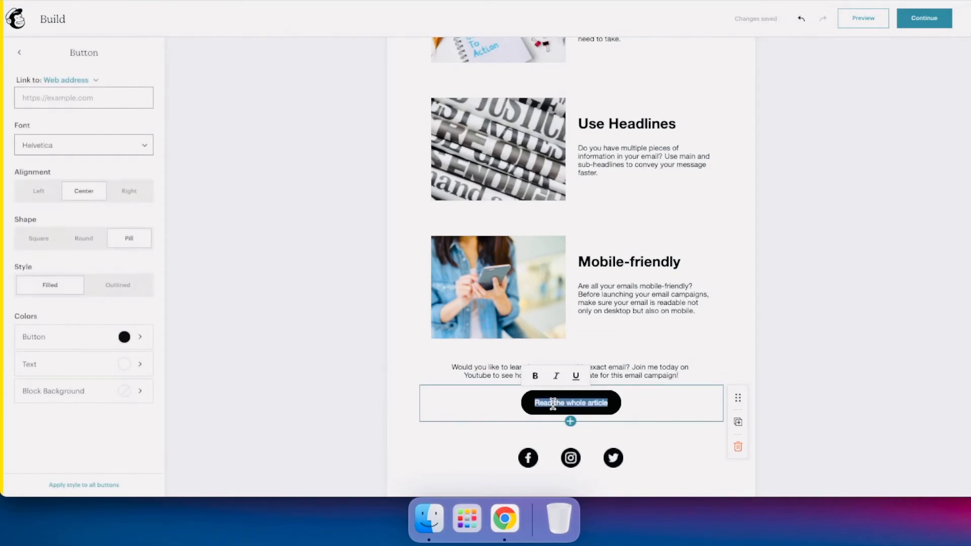
type("Wa")
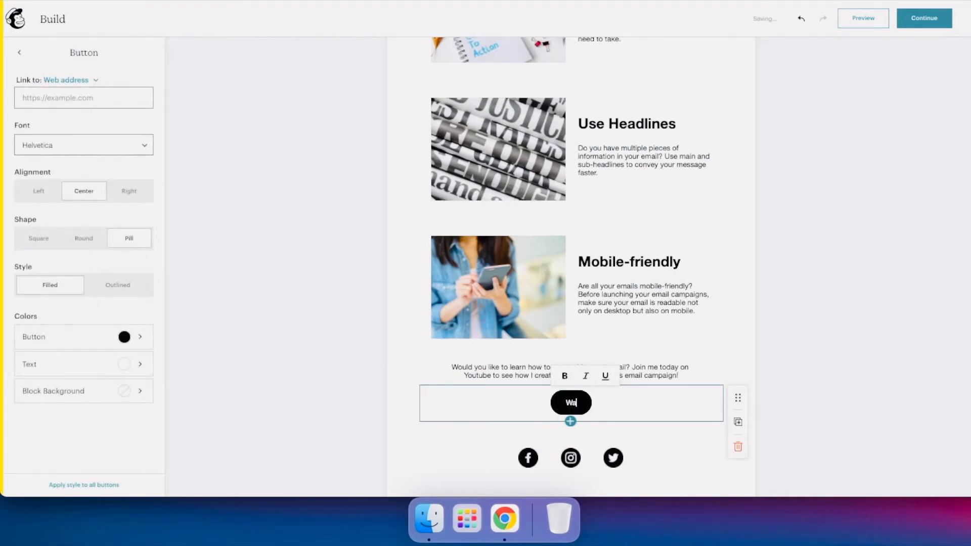
type("tch Now")
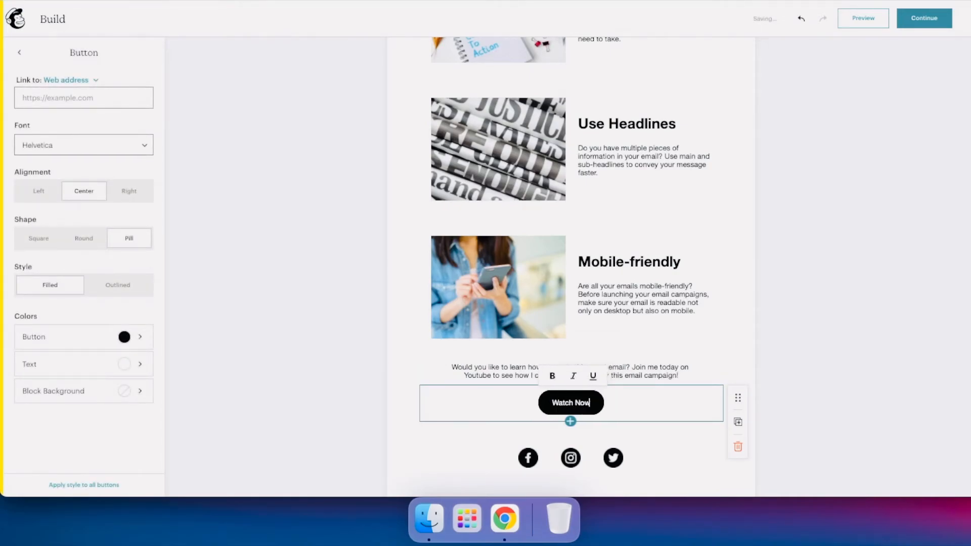
Set the color of the "Watch Now" button above the social icons to the green swatch.
scroll(606, 305, "down", 3)
left_click(145, 336)
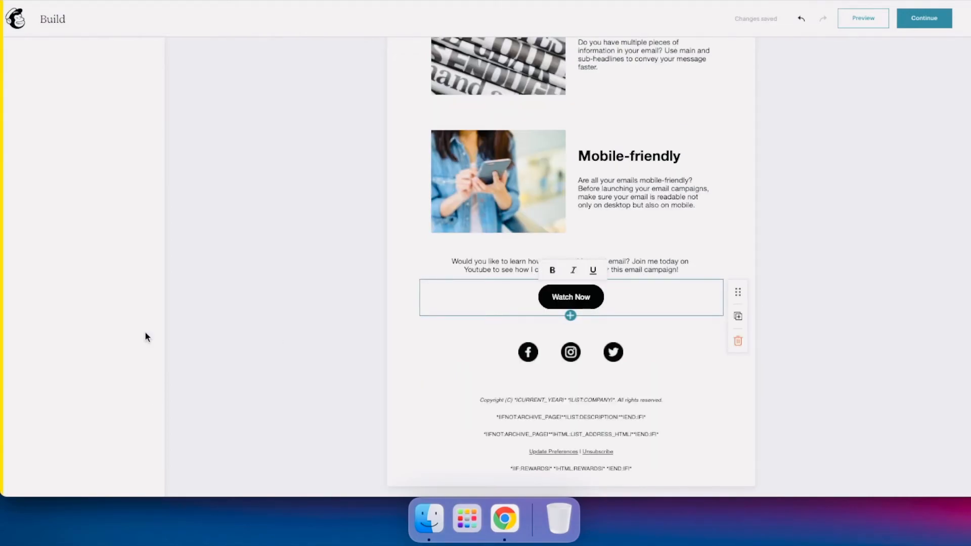
left_click(139, 297)
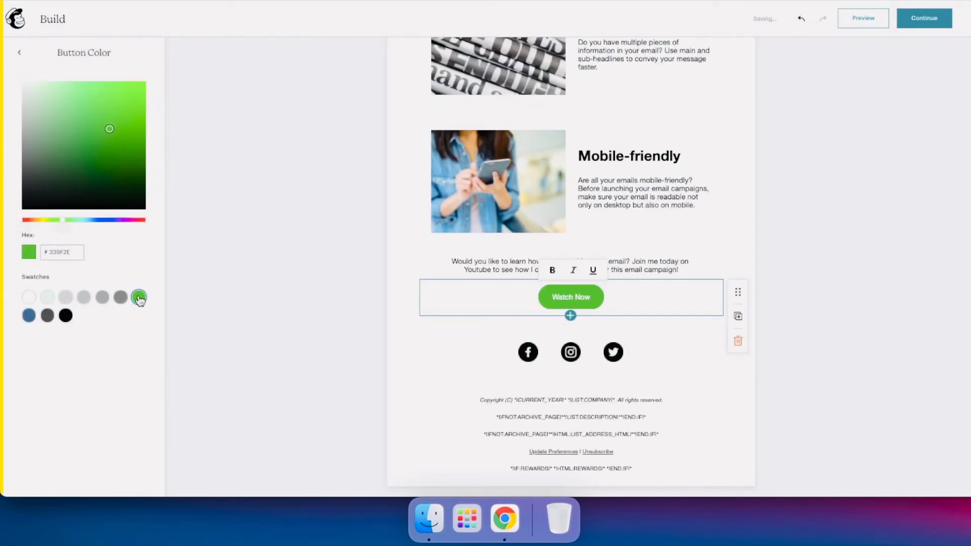
left_click(23, 57)
Preview the whole email in the desktop layout, then return to the editor.
left_click(863, 17)
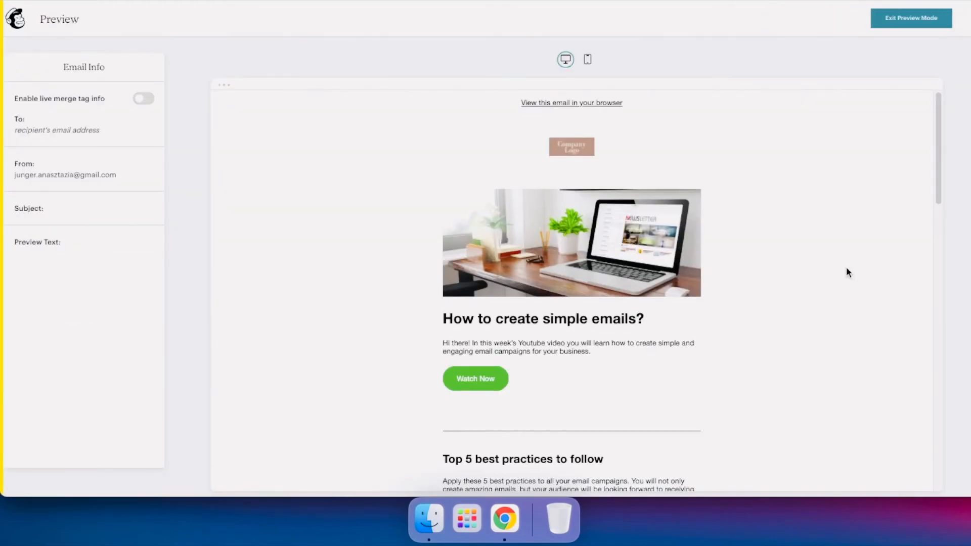
scroll(848, 272, "down", 4)
scroll(847, 268, "down", 7)
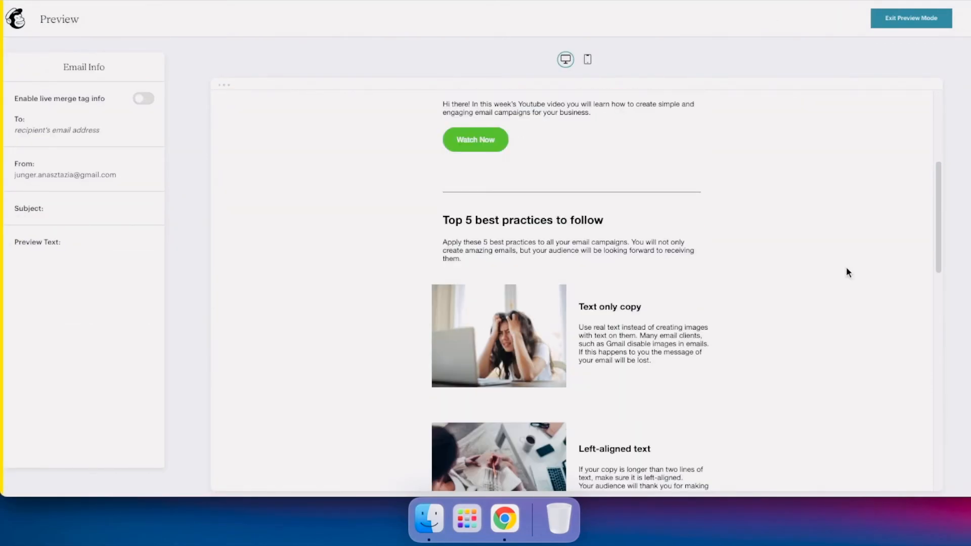
scroll(849, 272, "down", 7)
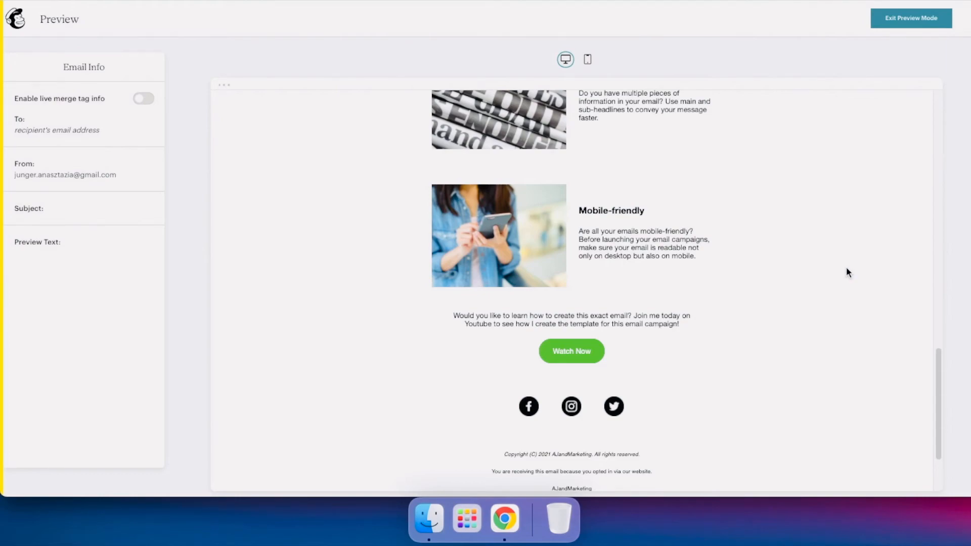
left_click(910, 21)
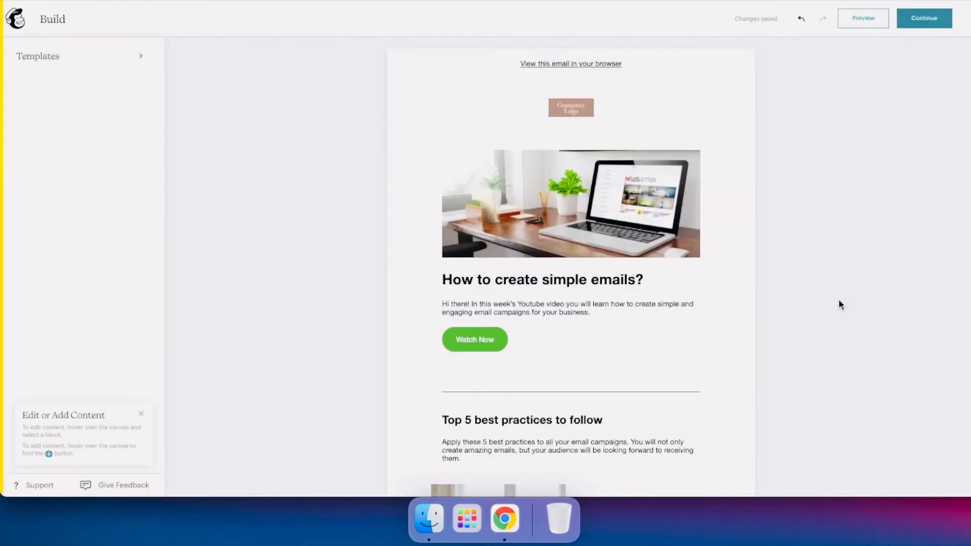
Check the whole email in the mobile preview and return to the editor.
left_click(862, 18)
left_click(587, 59)
scroll(617, 293, "down", 4)
scroll(617, 290, "down", 5)
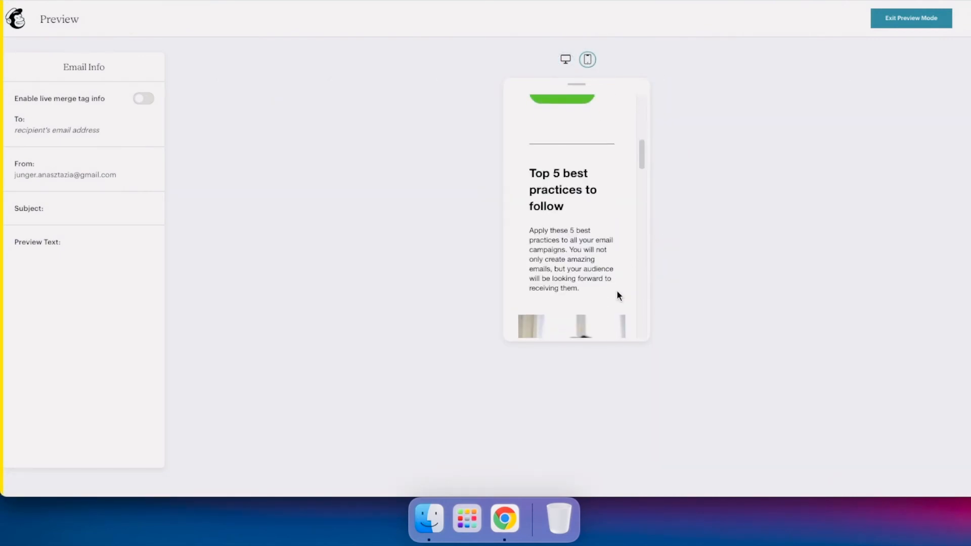
left_click_drag(644, 155, 643, 309)
left_click(910, 18)
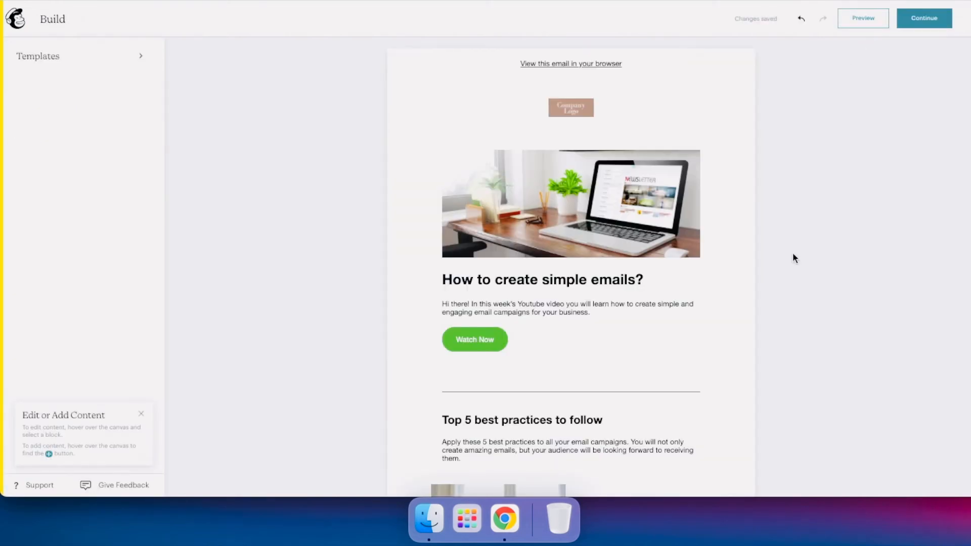